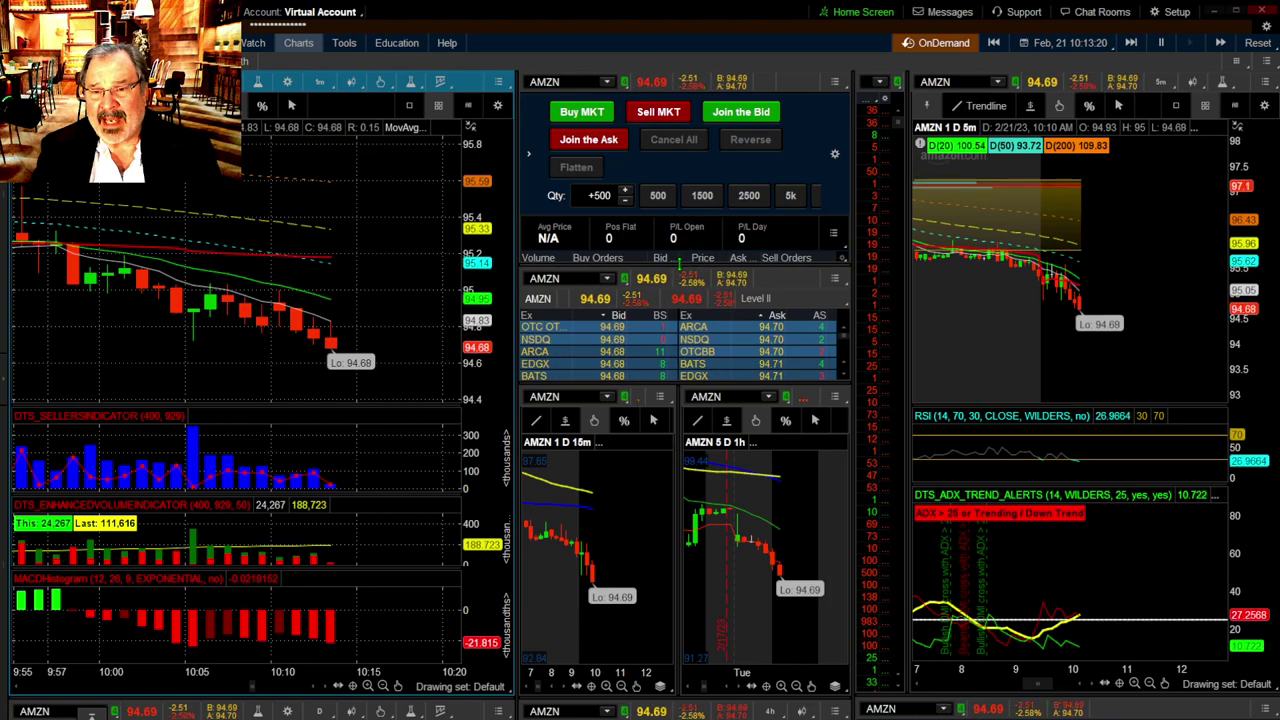
# Expand the AMZN price ladder and the news panel to show their contents, and collapse each one again.
pyautogui.moveTo(687, 347); pyautogui.dragTo(687, 345)
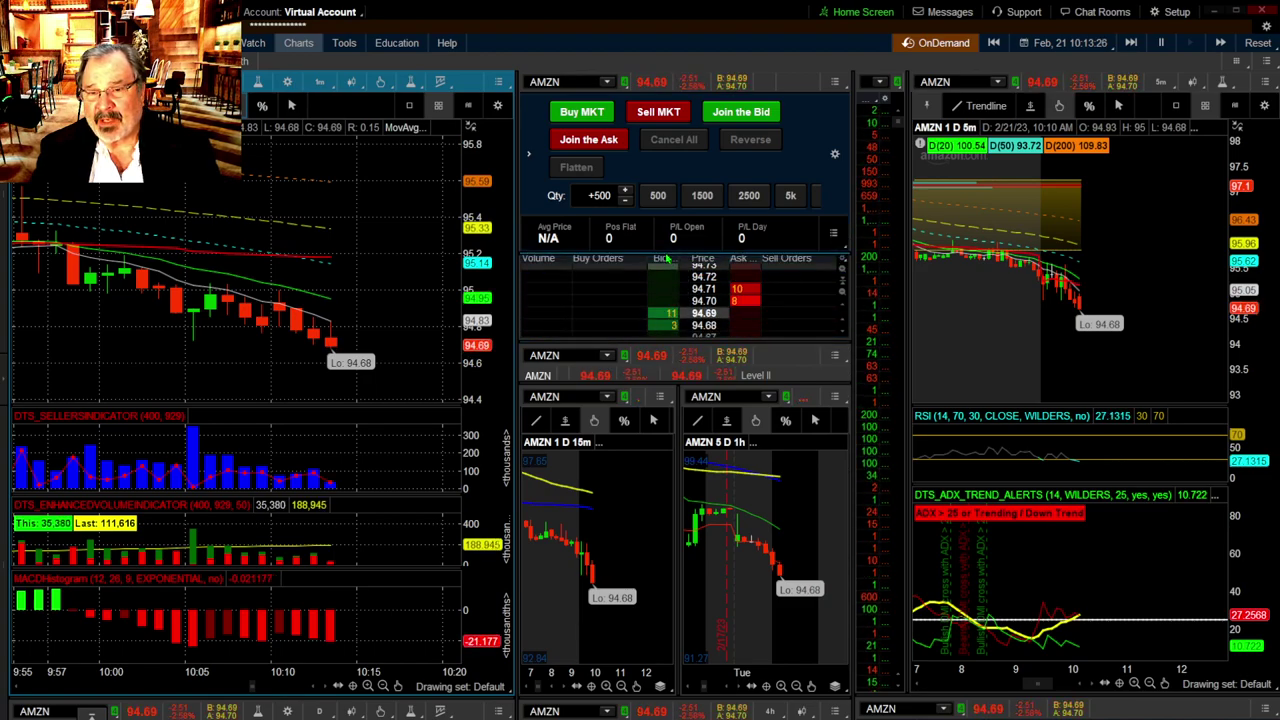
pyautogui.moveTo(666, 258); pyautogui.dragTo(628, 237)
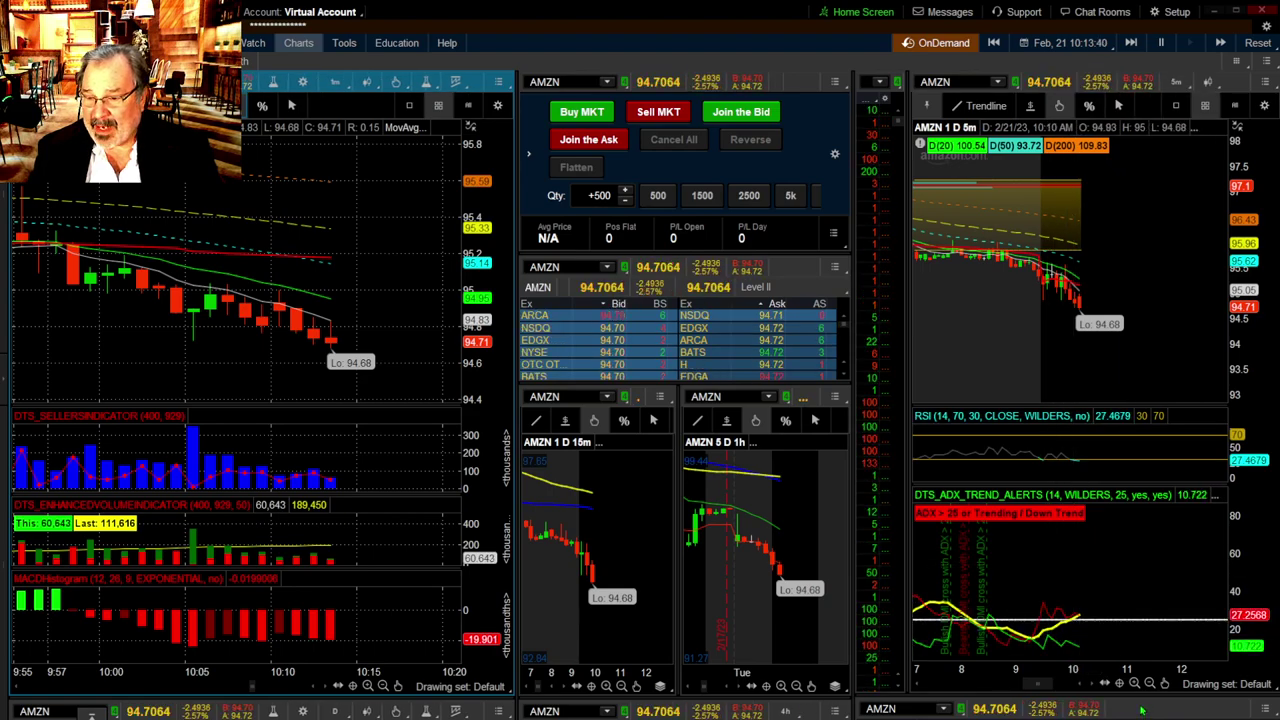
pyautogui.moveTo(1128, 618); pyautogui.dragTo(1127, 620)
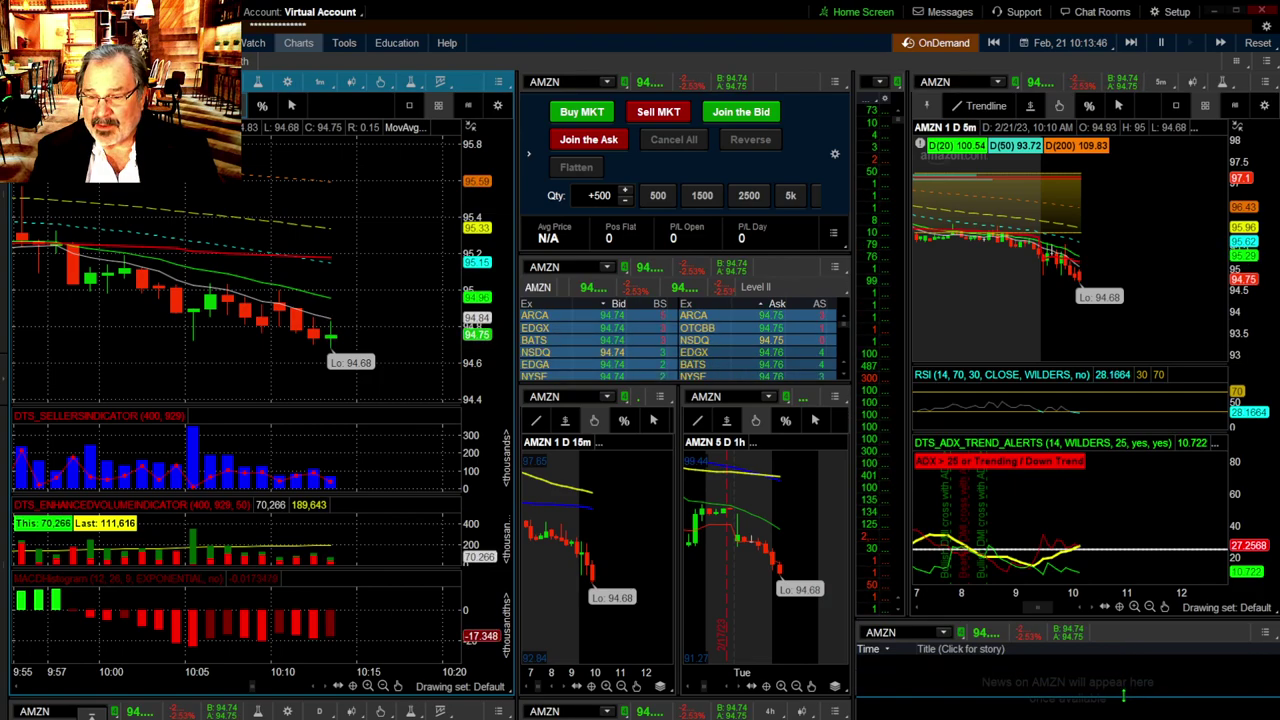
pyautogui.moveTo(1124, 688); pyautogui.dragTo(1124, 705)
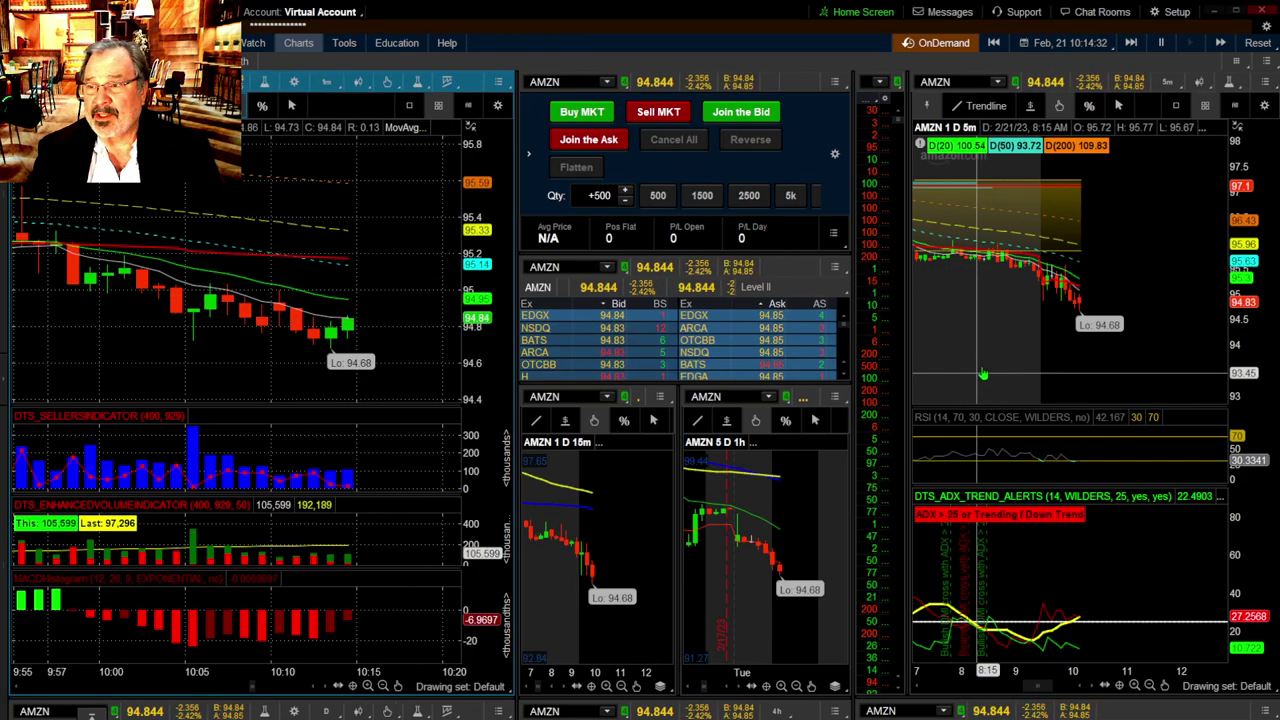
# Turn on Customize grid for the RECORDING 2 layout to show the cell controls, and turn it off again.
pyautogui.click(1240, 63)
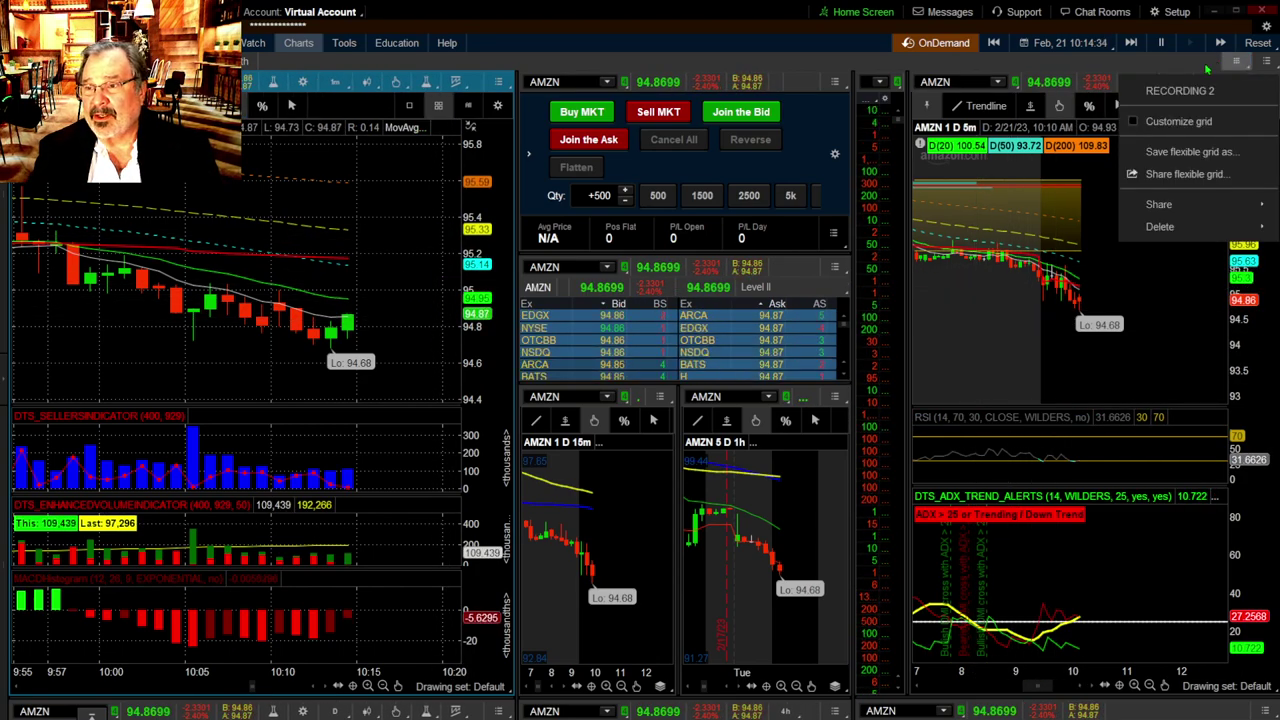
pyautogui.click(1178, 121)
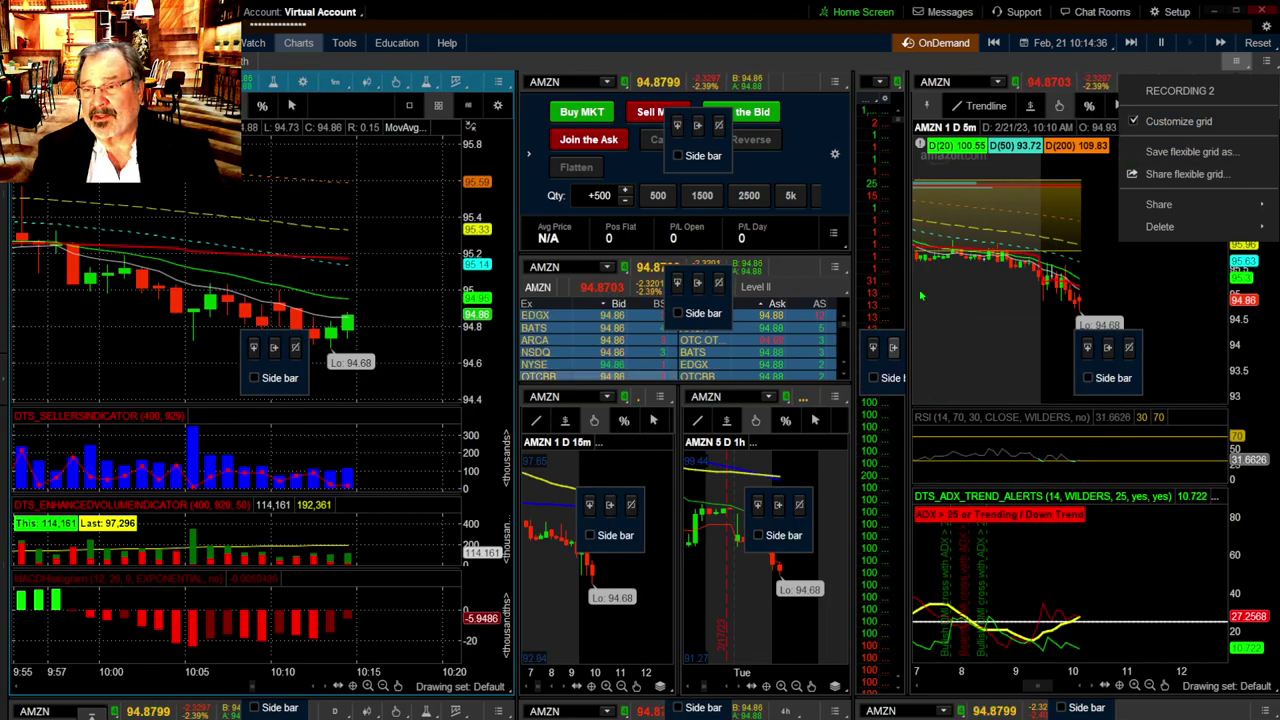
pyautogui.click(1133, 121)
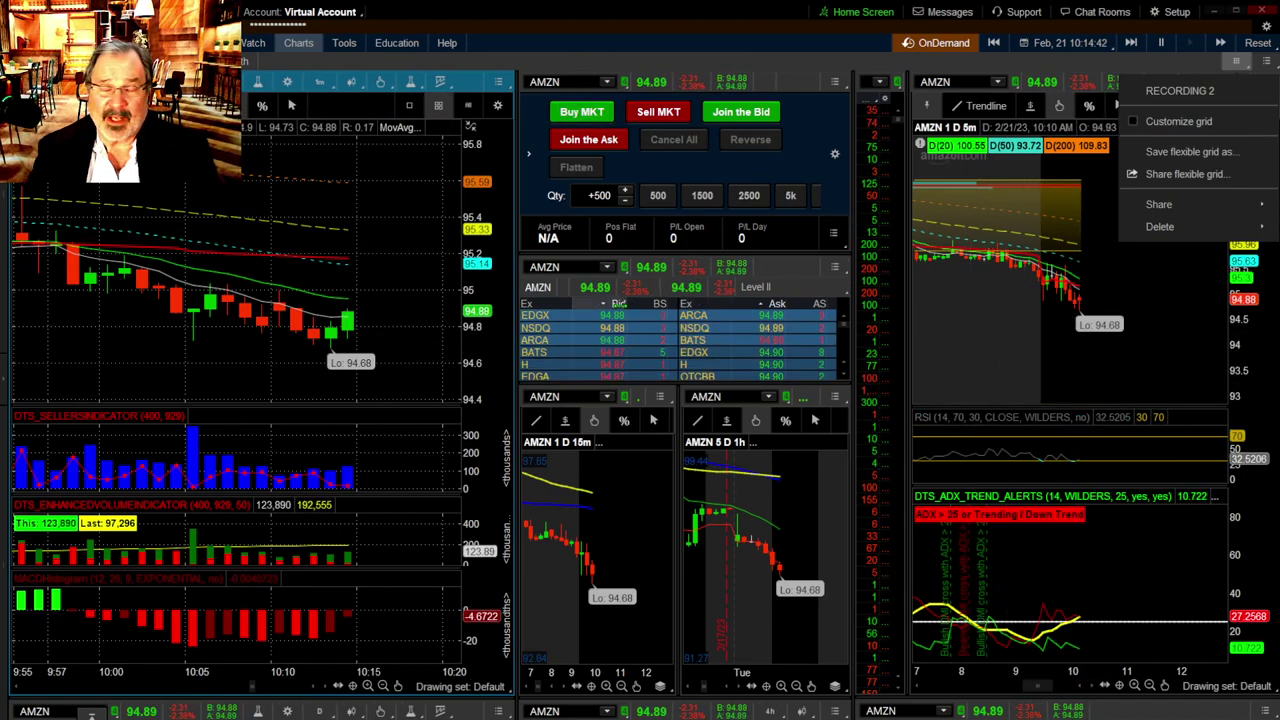
pyautogui.click(674, 55)
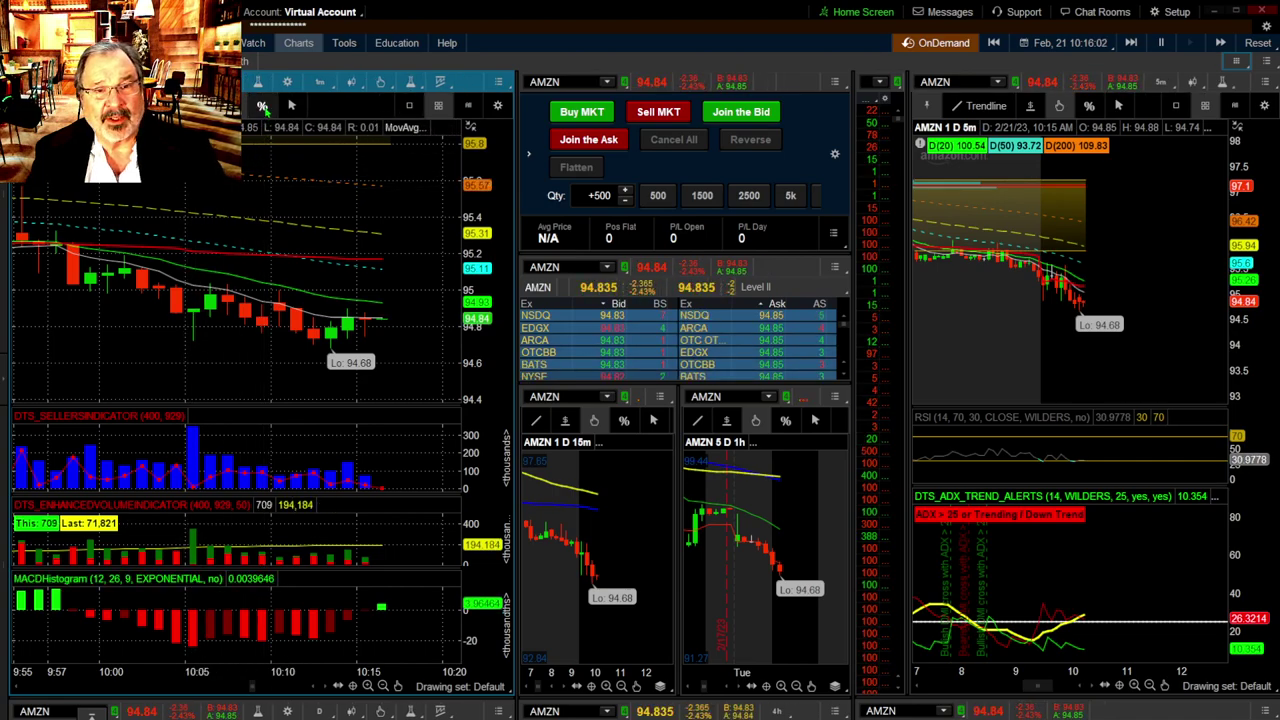
# Review the added price, volume and lower studies of the one-minute AMZN chart in Edit Studies and Strategies.
pyautogui.click(258, 83)
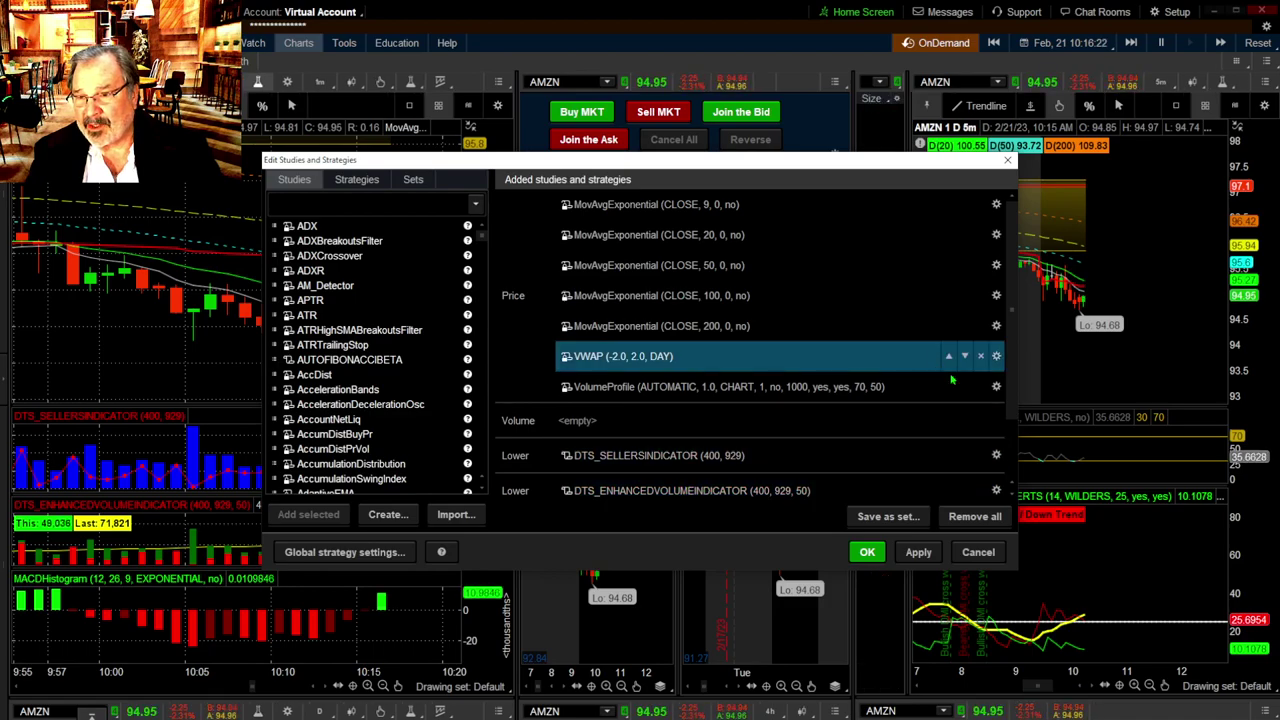
pyautogui.scroll(-1, 1010, 388)
pyautogui.scroll(-1, 1010, 388)
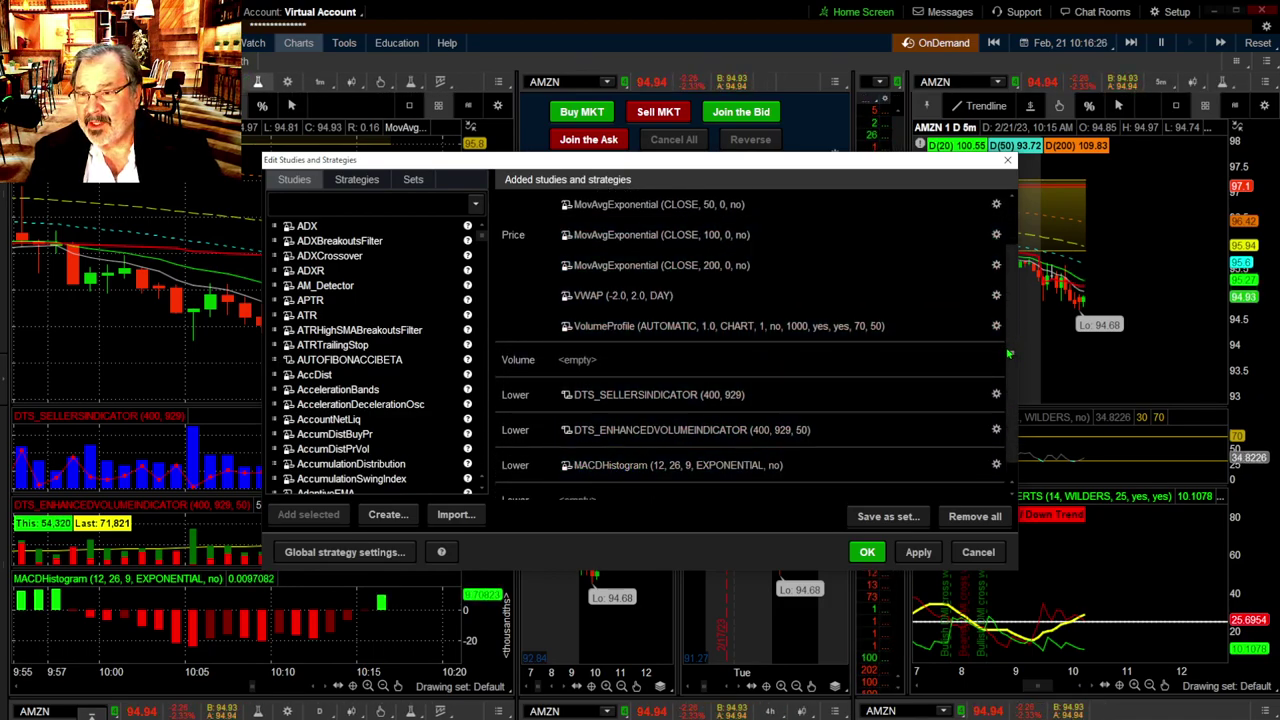
pyautogui.scroll(2, 1012, 303)
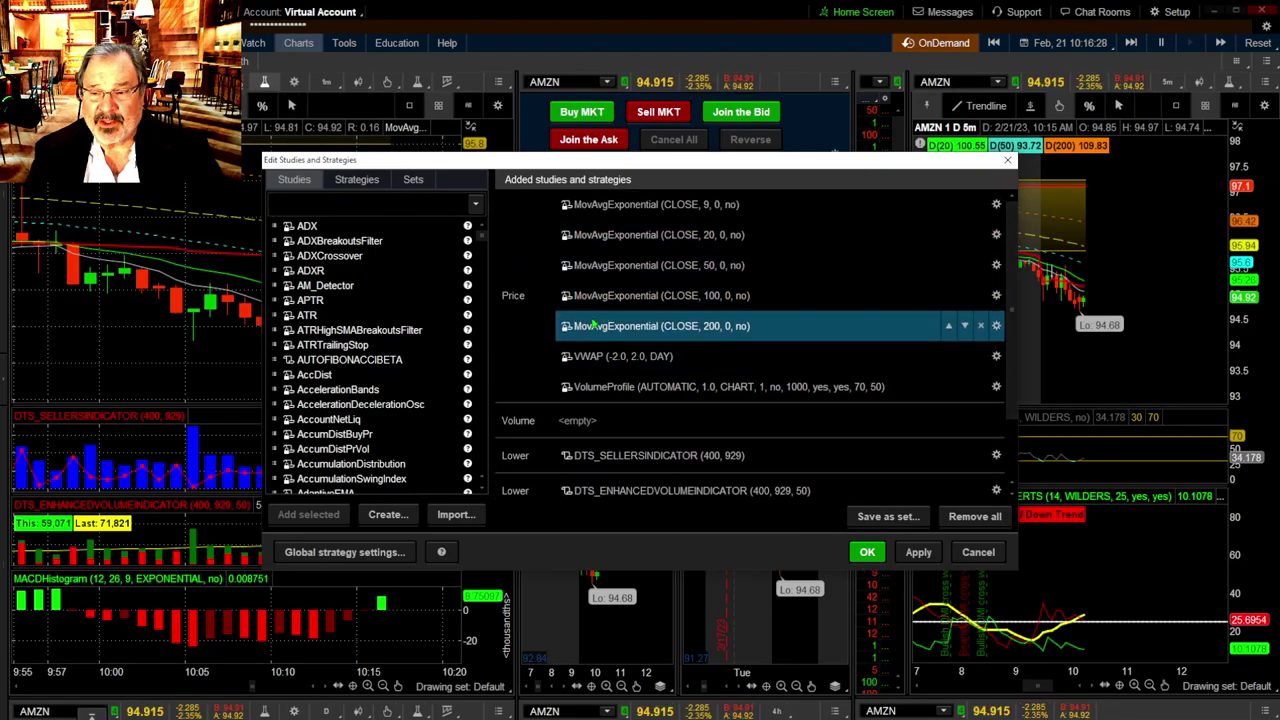
pyautogui.click(867, 553)
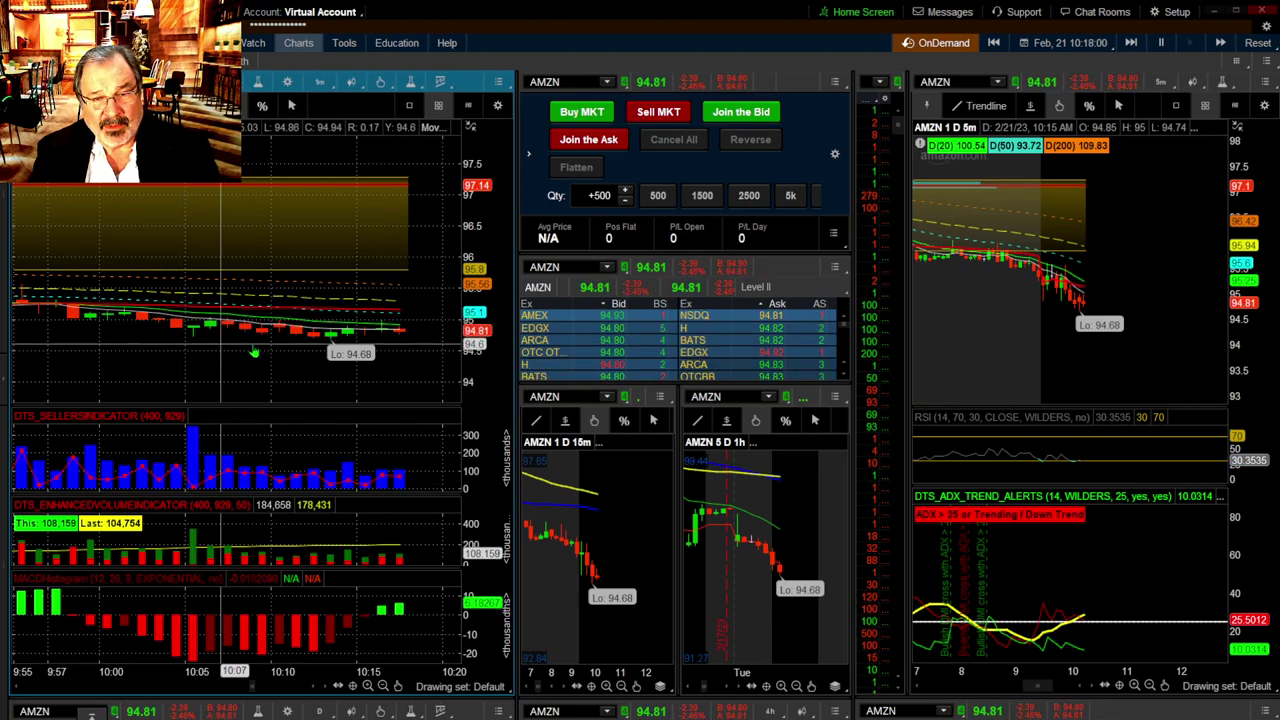
# Stretch the one-minute chart's price scale to enlarge the candles, and adjust the height of its DTS_SELLERSINDICATOR pane.
pyautogui.moveTo(470, 262); pyautogui.dragTo(466, 204)
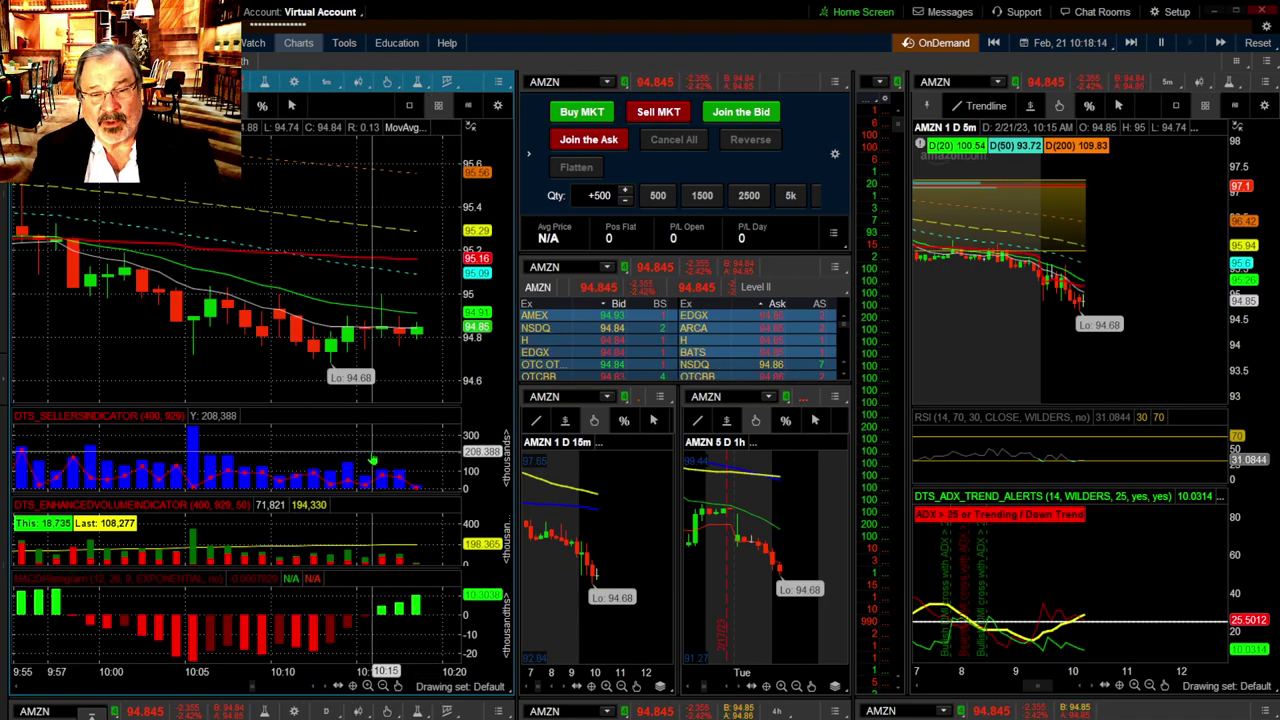
pyautogui.moveTo(370, 460); pyautogui.dragTo(303, 483)
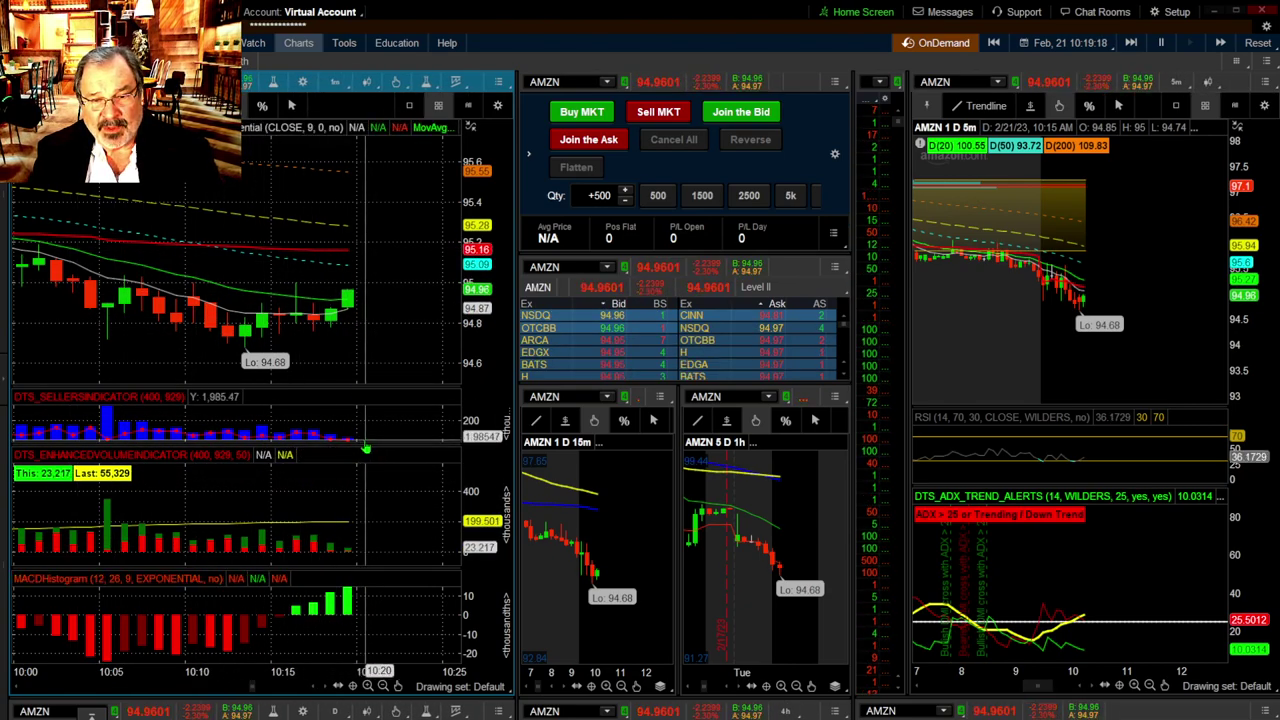
pyautogui.moveTo(366, 452); pyautogui.dragTo(359, 482)
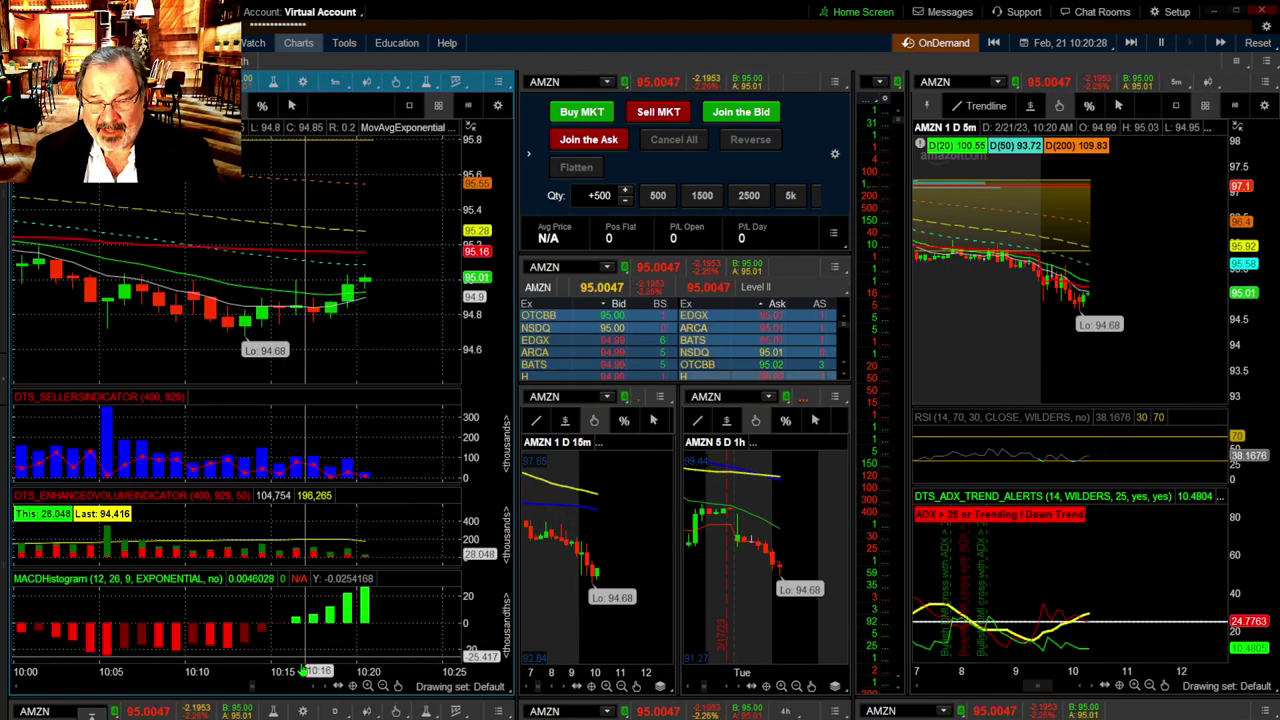
# Examine the enlarged daily AMZN chart at 3 Y : W and 1 Y : 1D, and the enlarged 4-hour chart, returning to the grid.
pyautogui.click(483, 712)
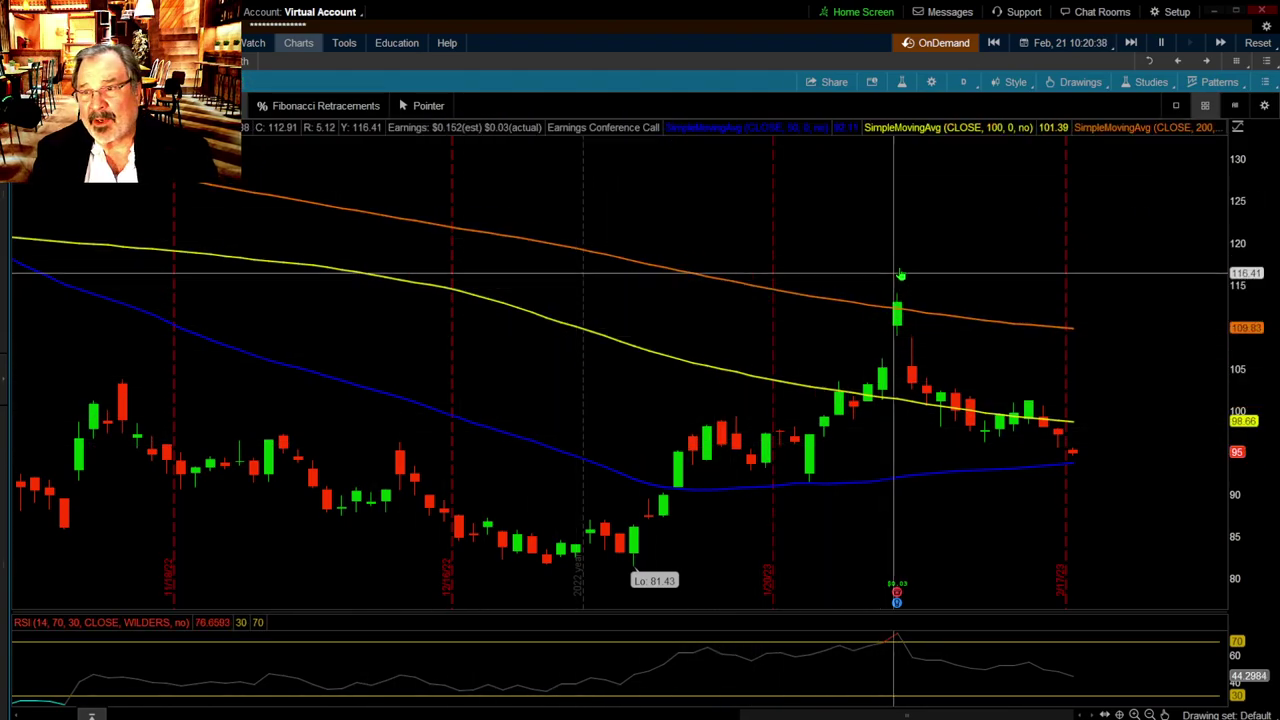
pyautogui.click(964, 82)
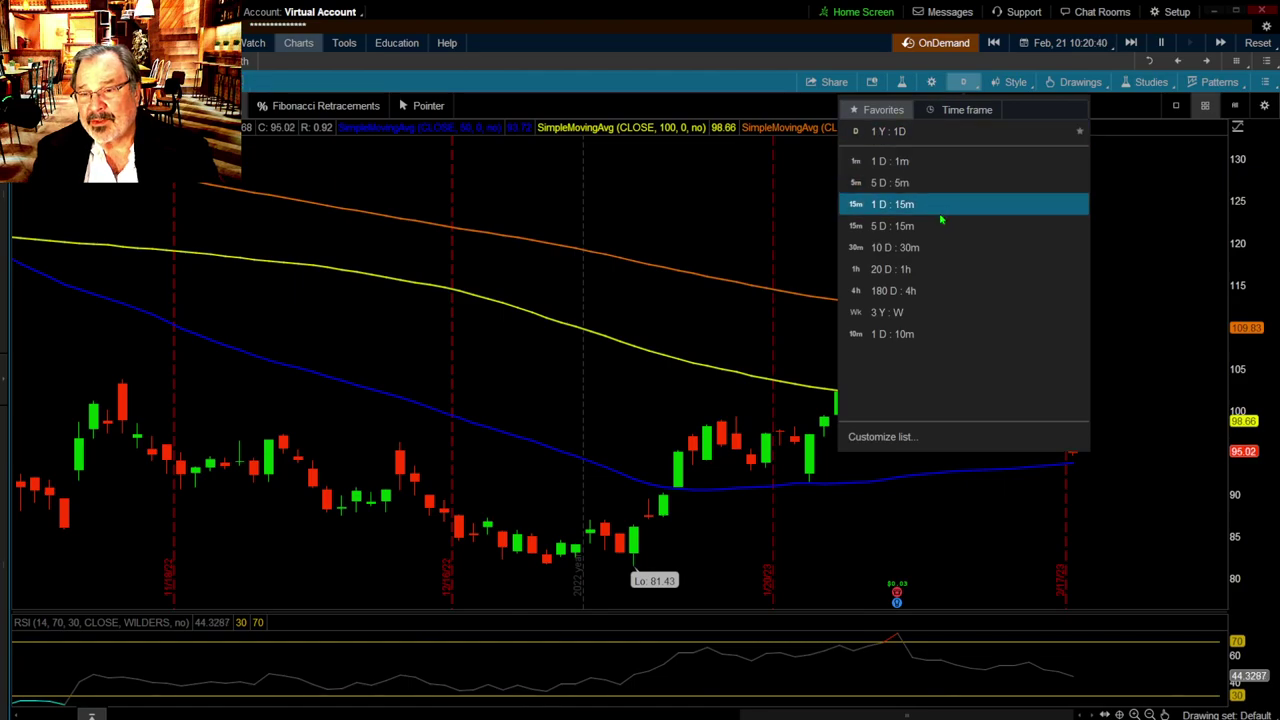
pyautogui.click(895, 312)
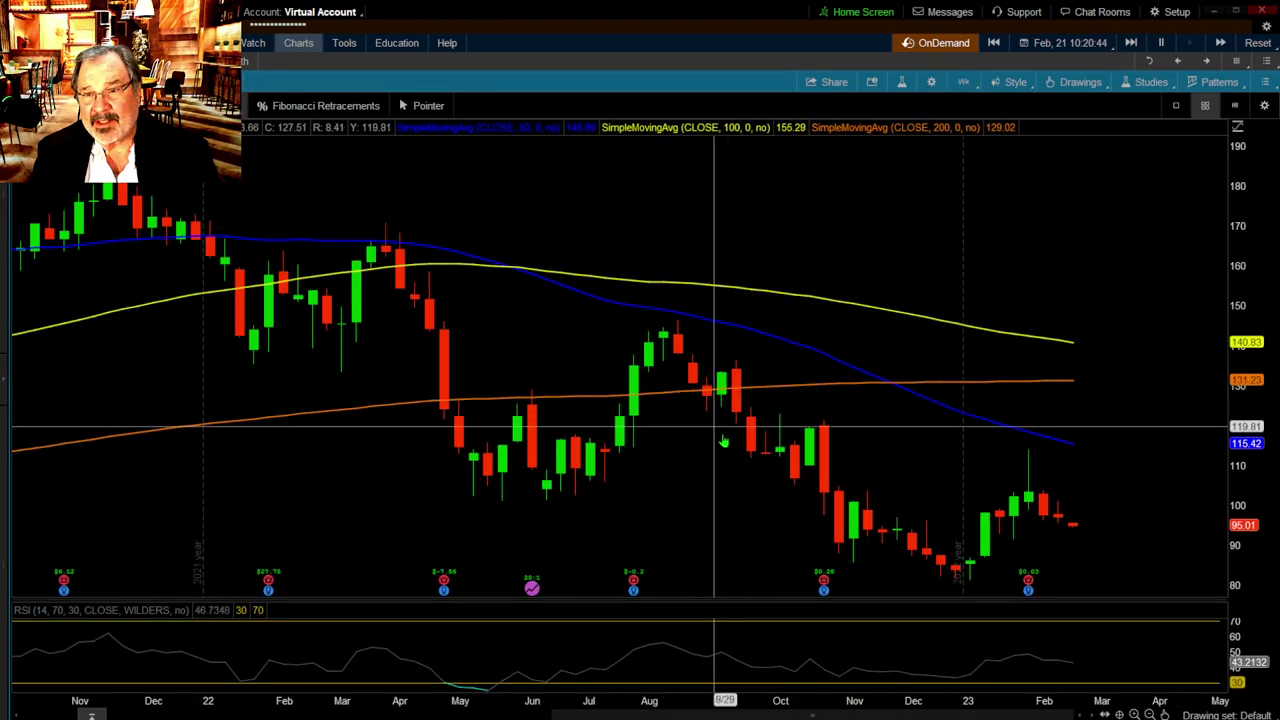
pyautogui.click(962, 83)
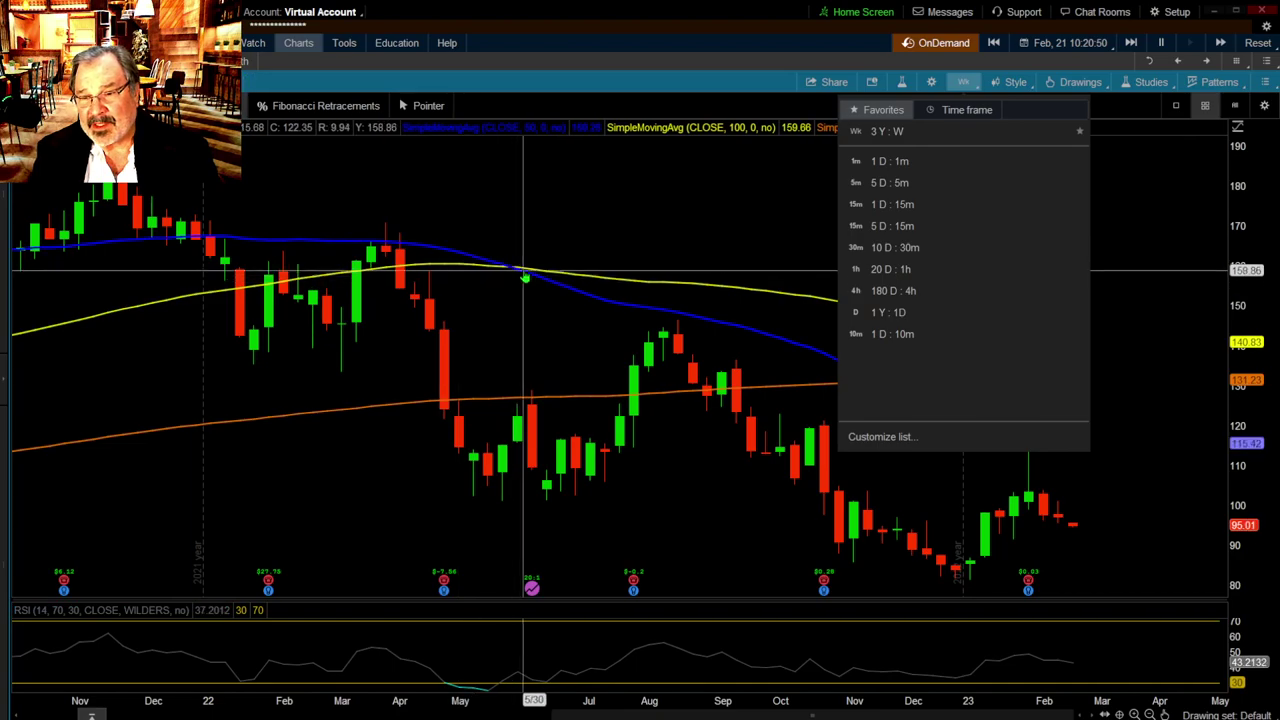
pyautogui.click(904, 314)
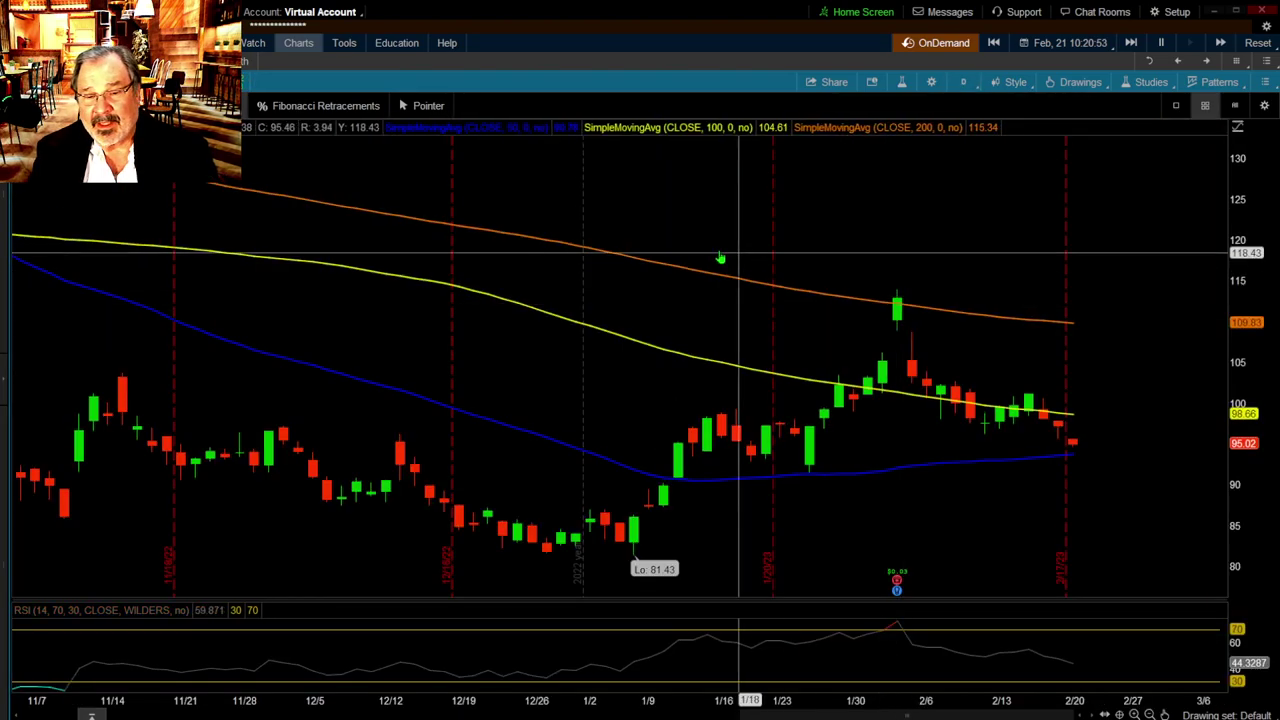
pyautogui.doubleClick(638, 90)
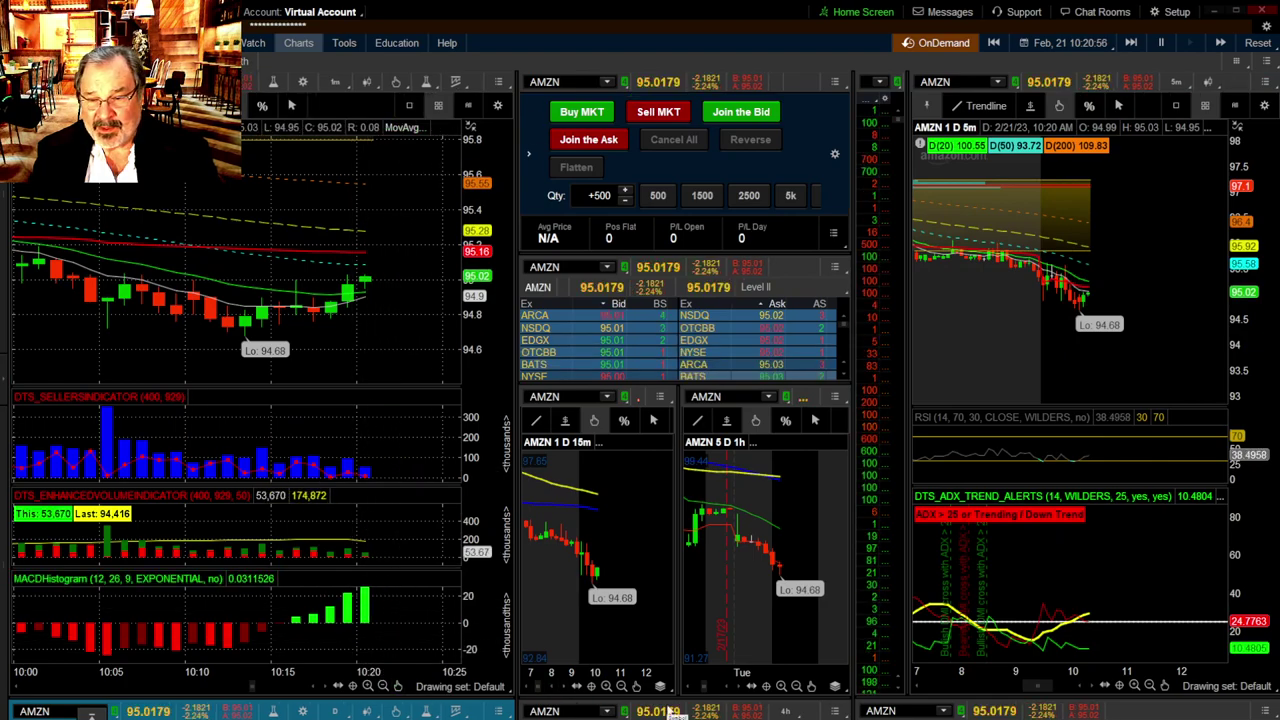
pyautogui.doubleClick(703, 708)
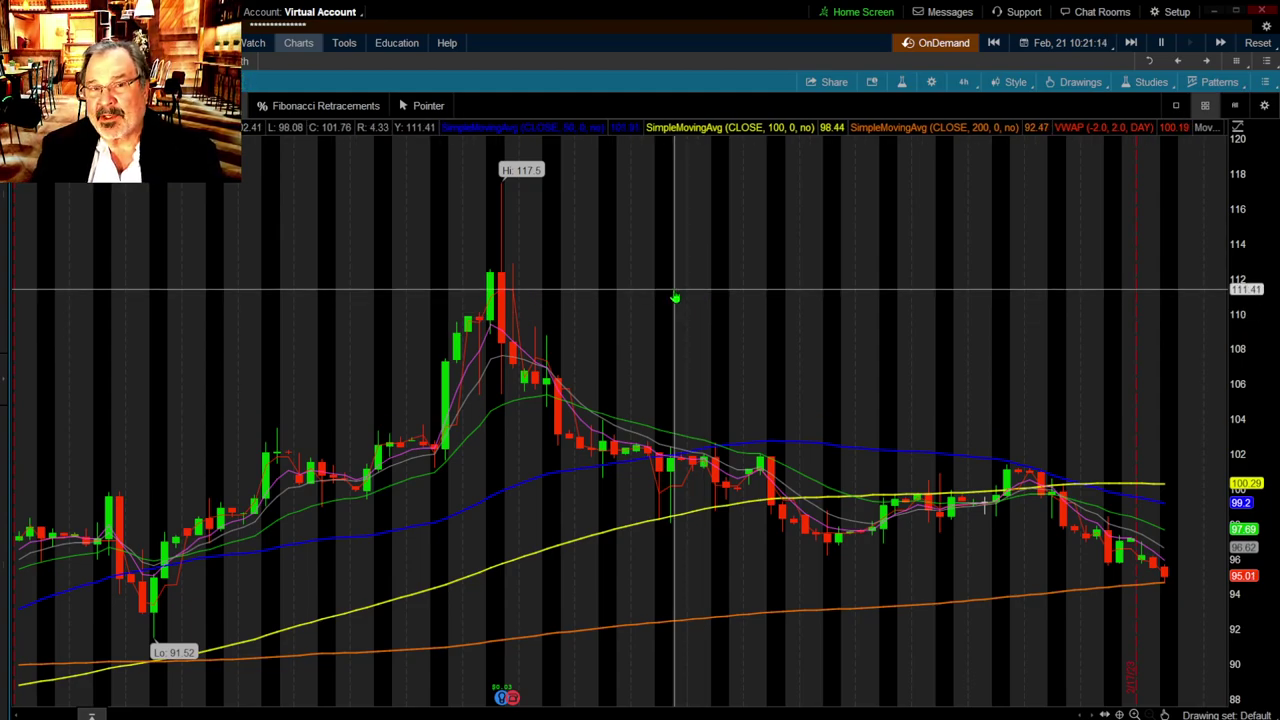
pyautogui.doubleClick(633, 88)
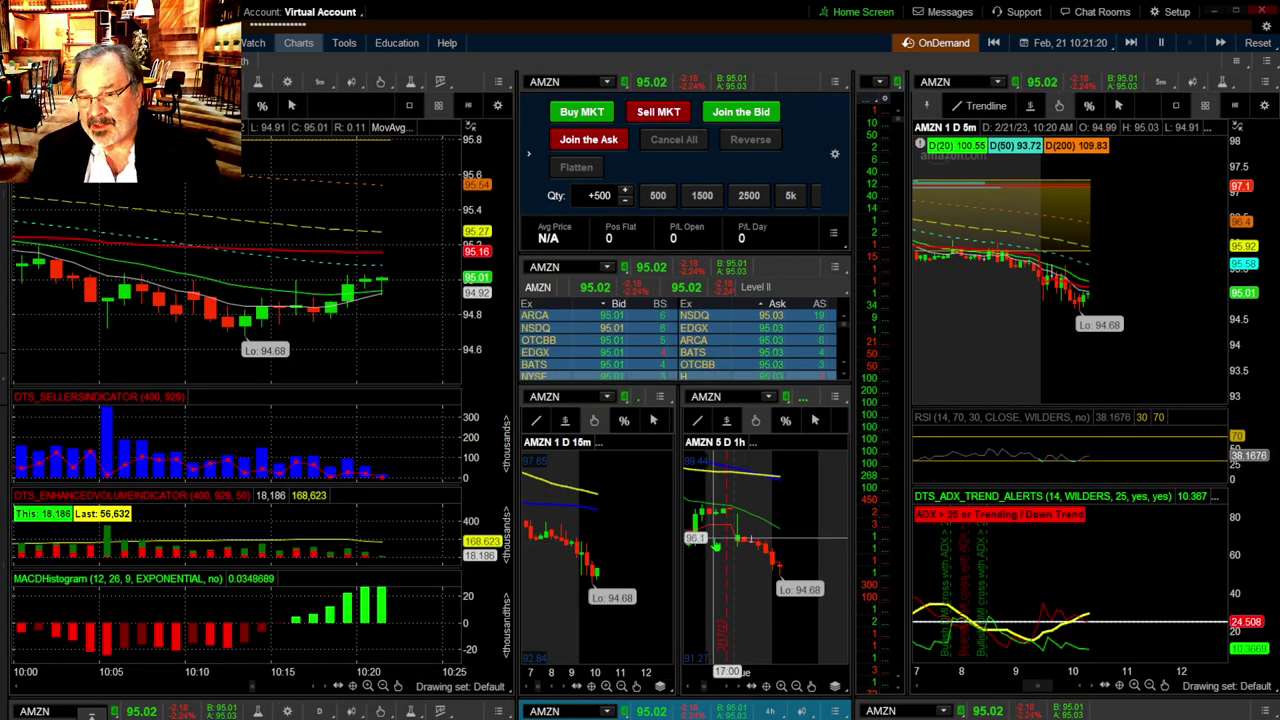
# Bring up the separate Flexible Grid window of longer-term AMZN charts, view it maximized, and minimize it.
pyautogui.click(623, 91)
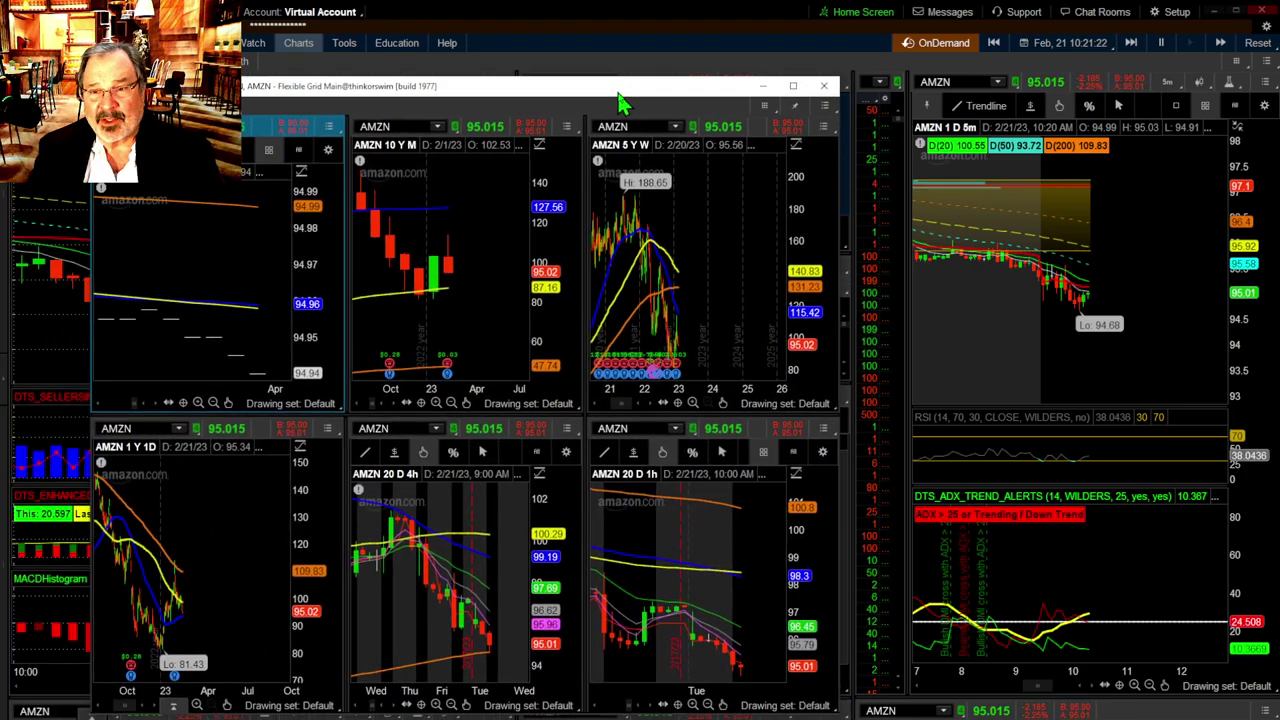
pyautogui.click(1011, 100)
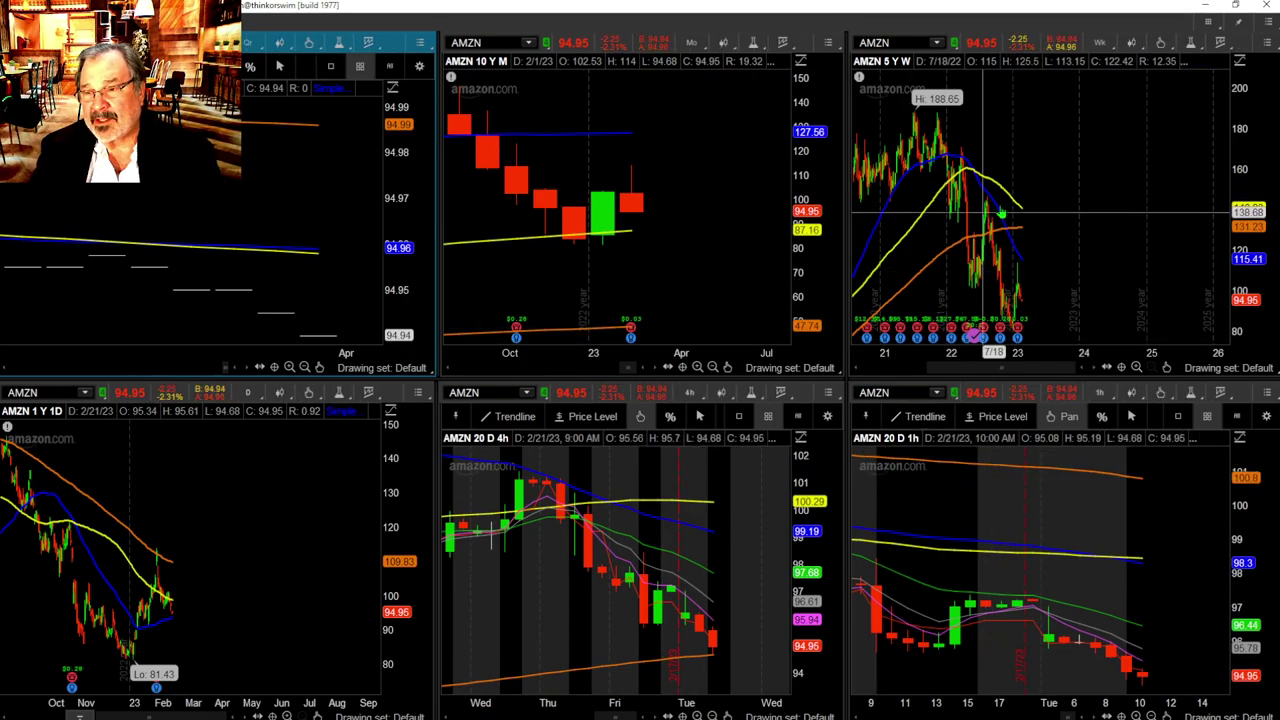
pyautogui.click(1236, 6)
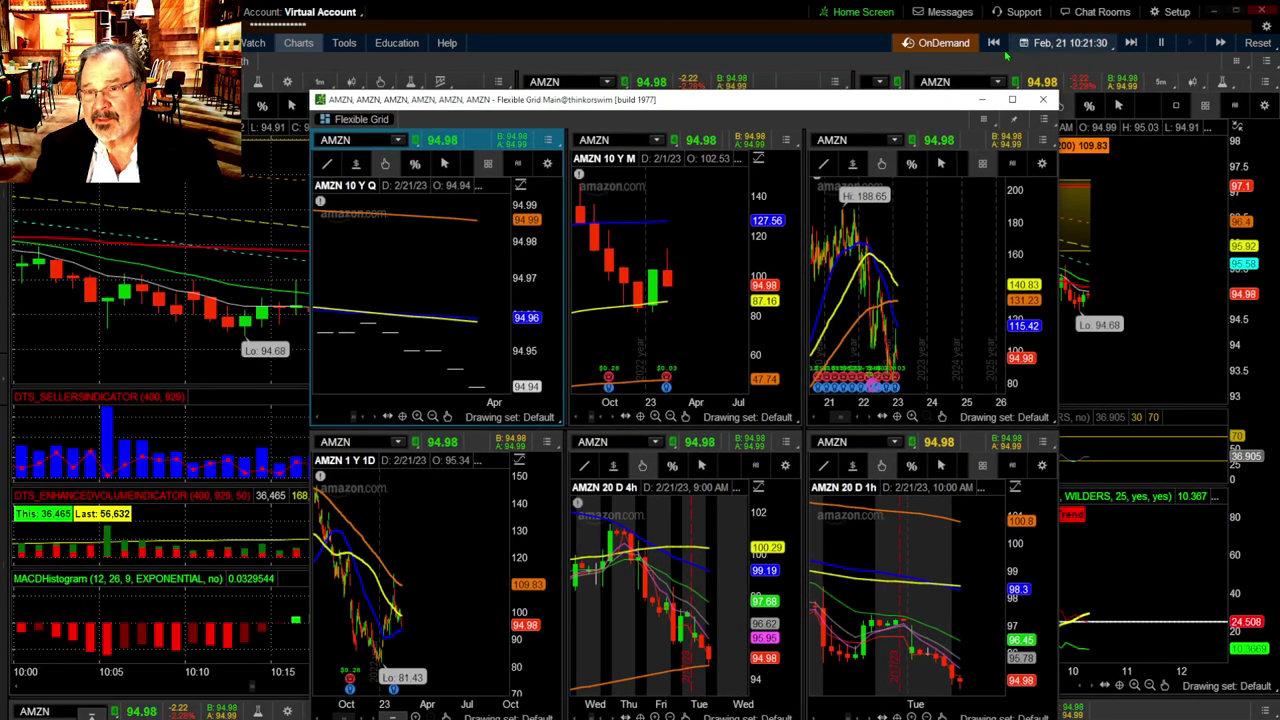
pyautogui.click(981, 99)
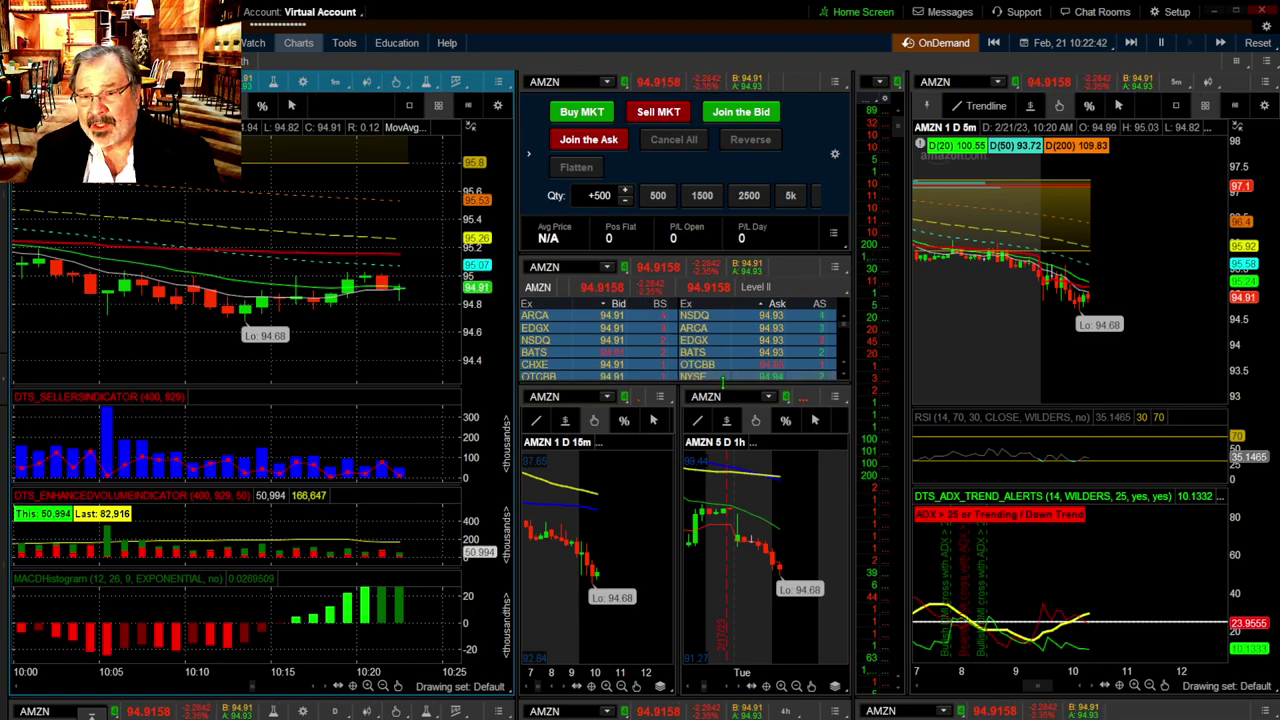
# Enlarge the Level II and price ladder panels to show more rows, and shrink both back to compact size.
pyautogui.moveTo(723, 386); pyautogui.dragTo(723, 538)
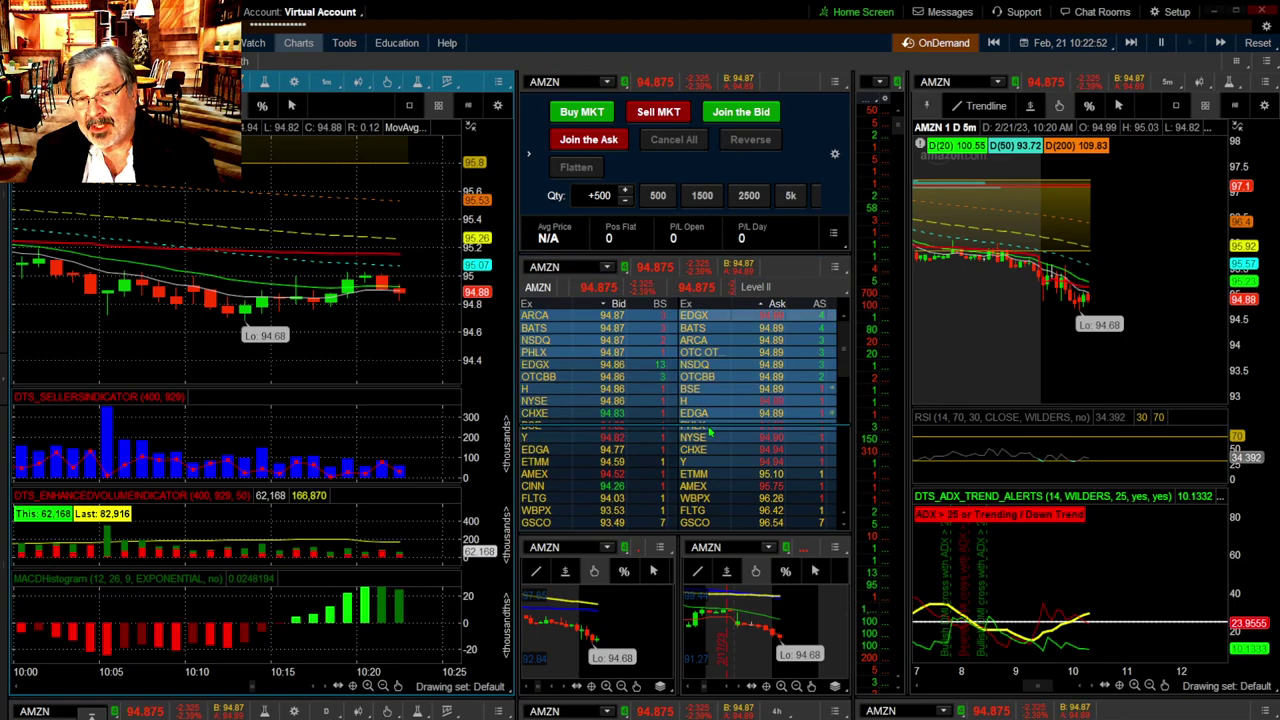
pyautogui.moveTo(706, 258); pyautogui.dragTo(706, 432)
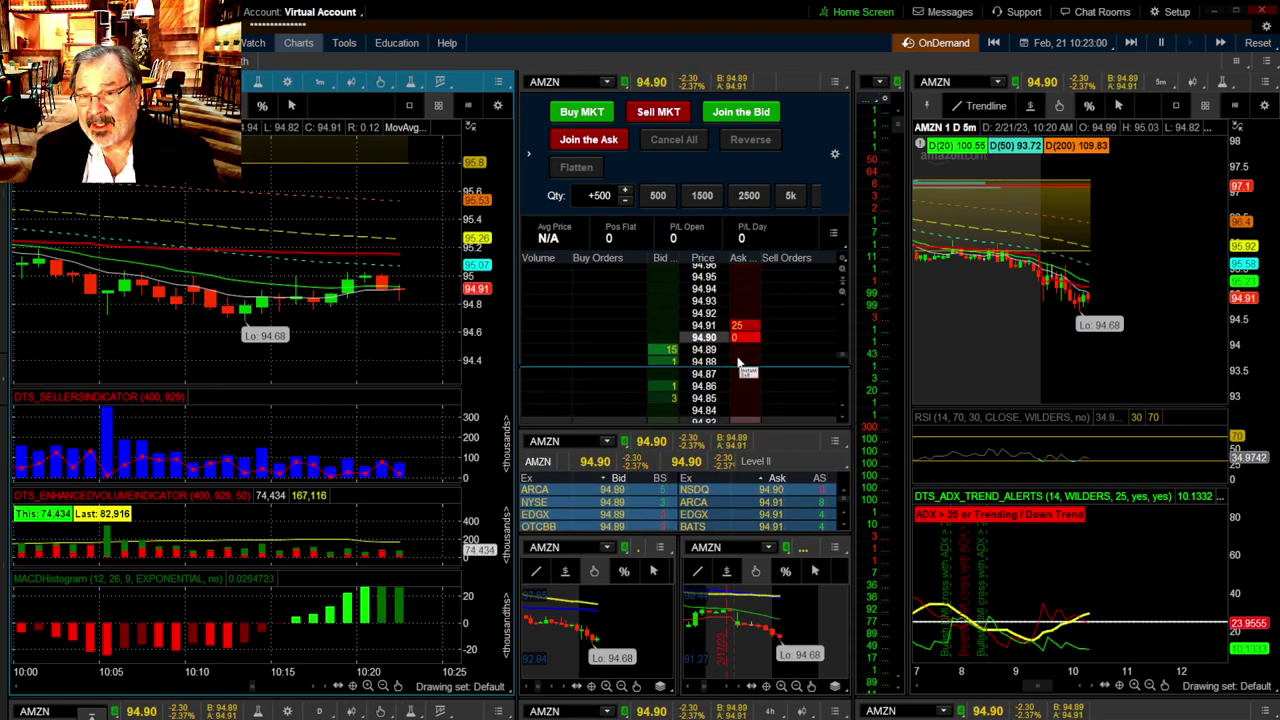
pyautogui.moveTo(720, 432); pyautogui.dragTo(720, 256)
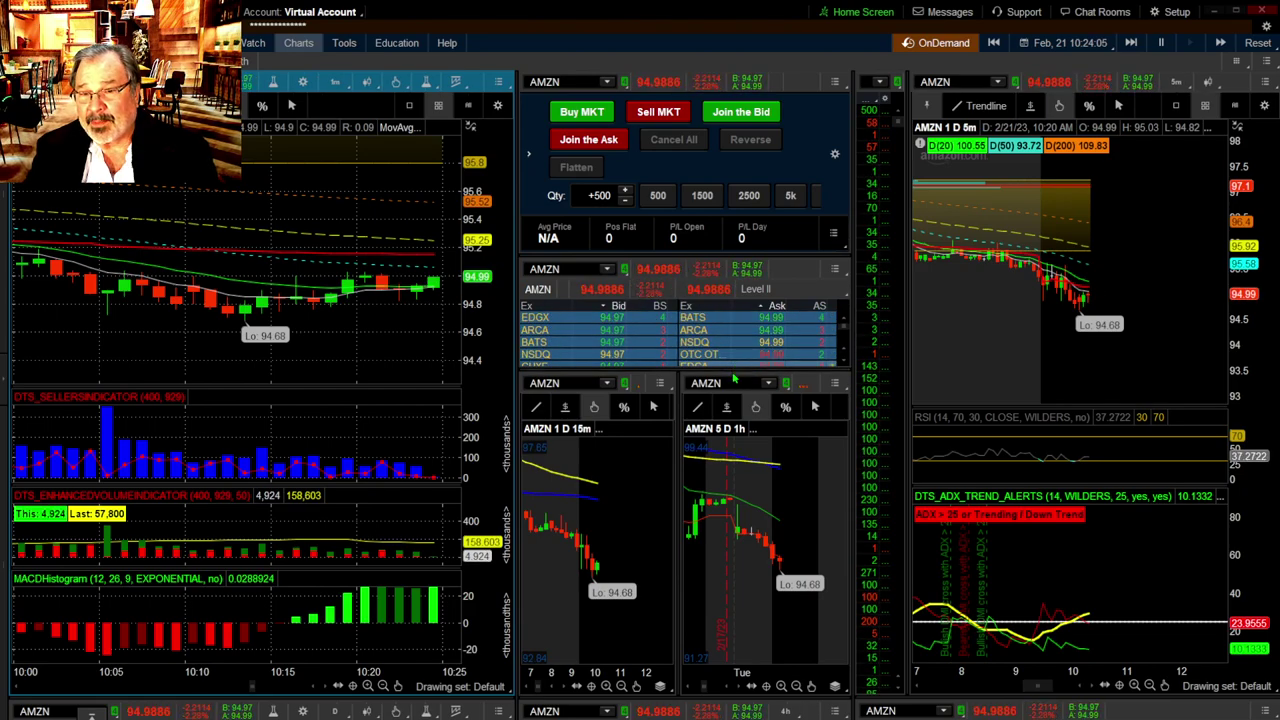
pyautogui.moveTo(731, 366); pyautogui.dragTo(731, 395)
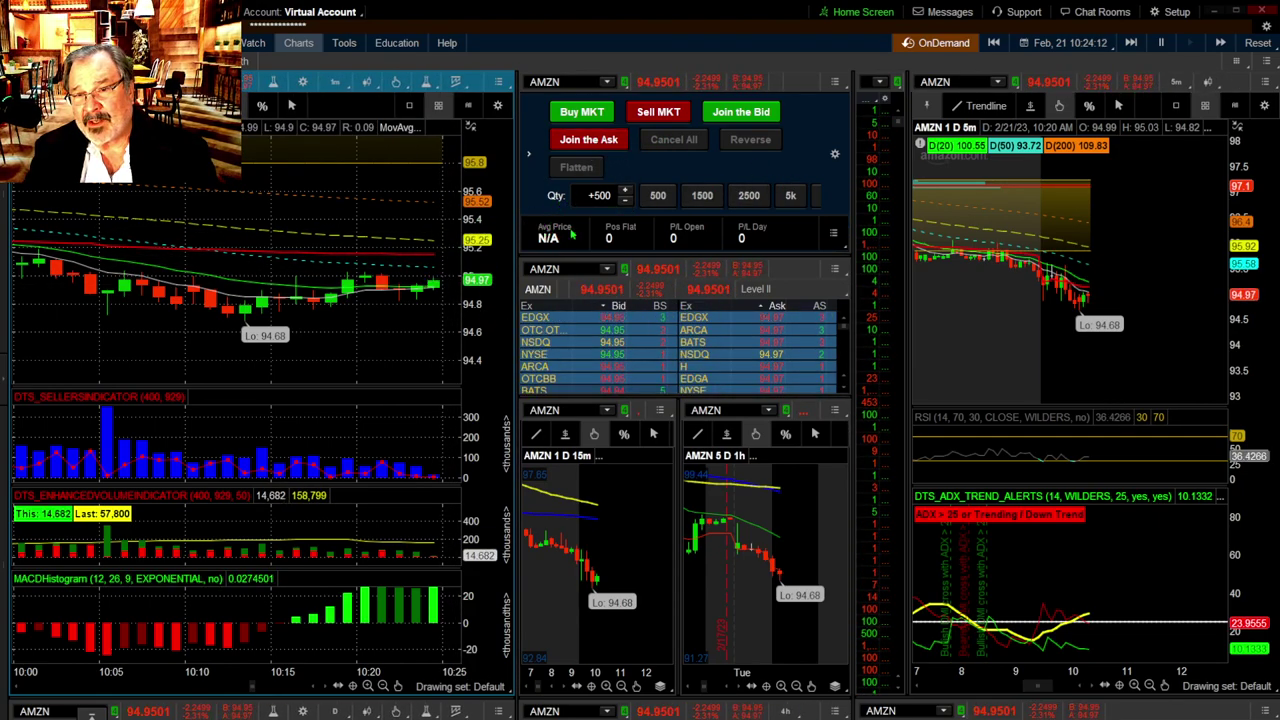
# Examine the available and current items in the position summary customization, and close it keeping the current set.
pyautogui.click(833, 233)
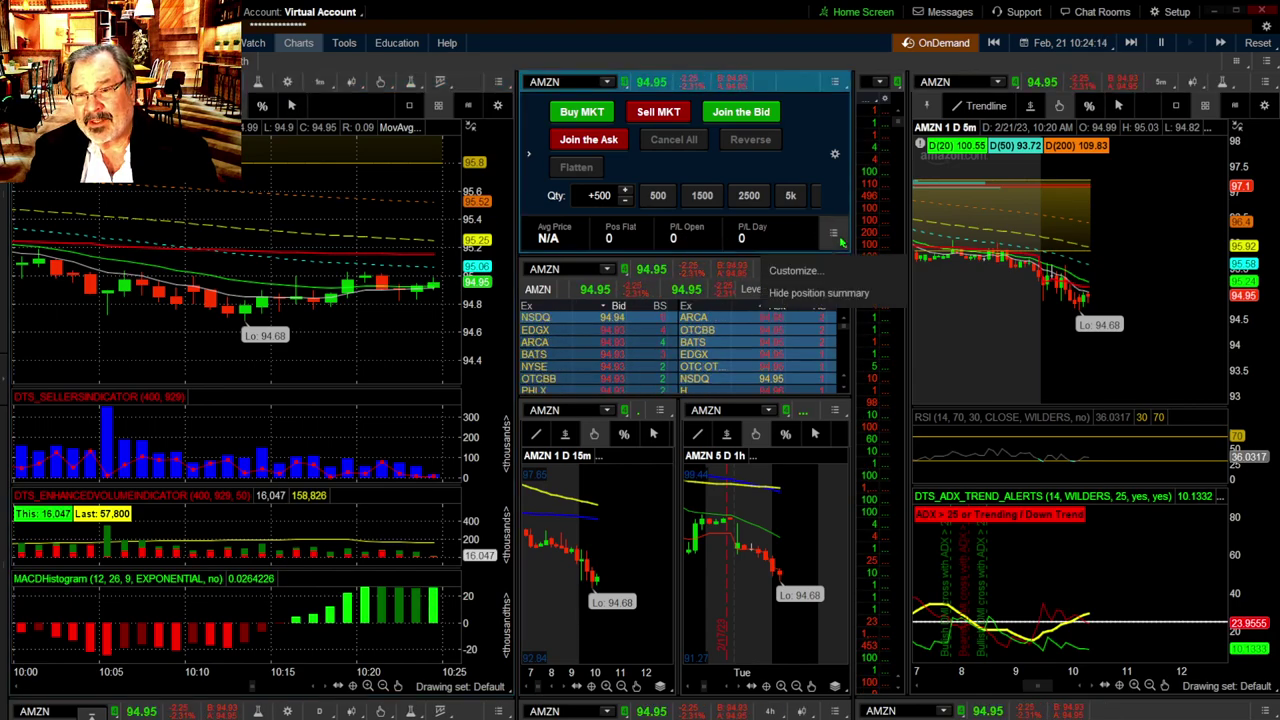
pyautogui.click(806, 272)
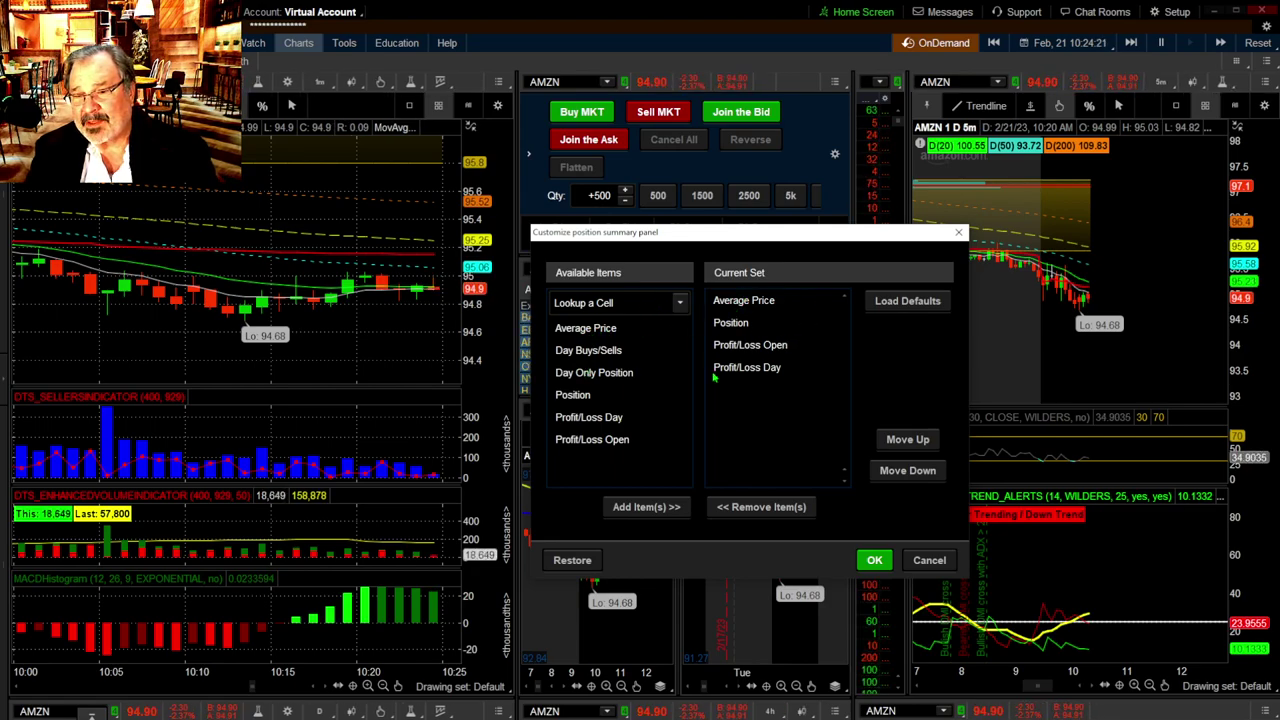
pyautogui.click(873, 559)
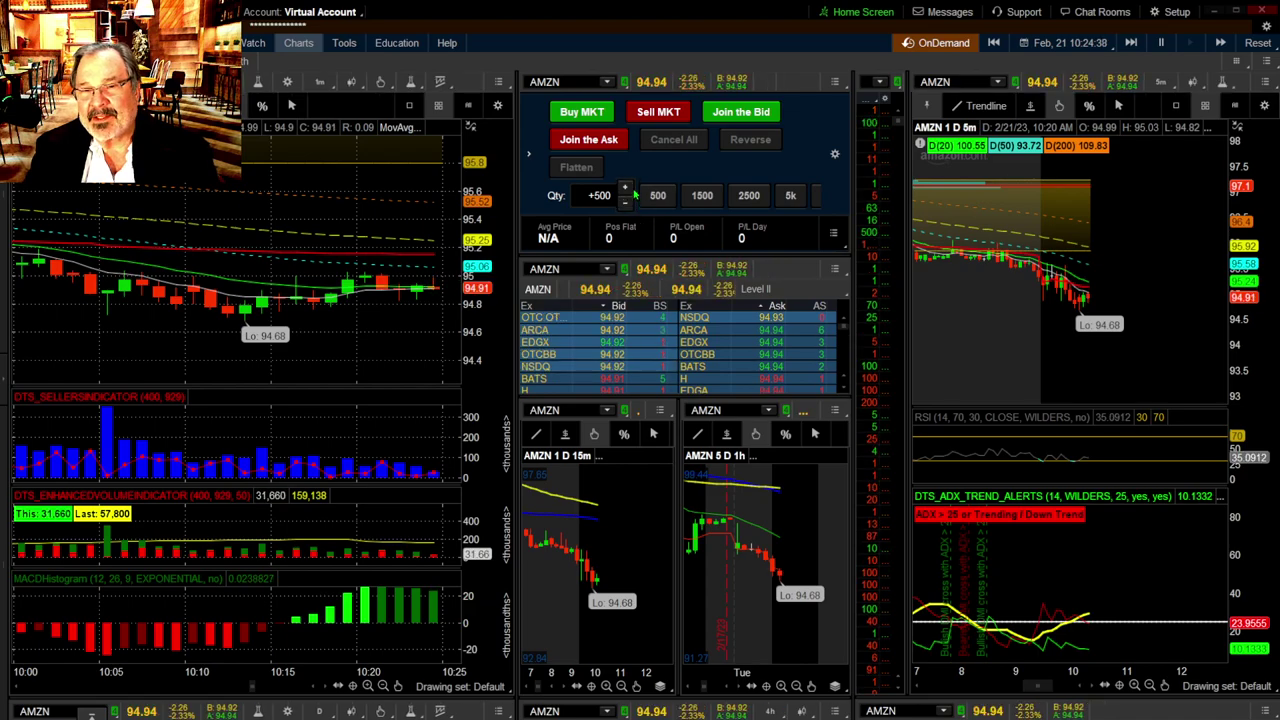
# Review the stock order defaults in the application settings, keep the default quantity of orders at 500, and apply the settings.
pyautogui.click(590, 195)
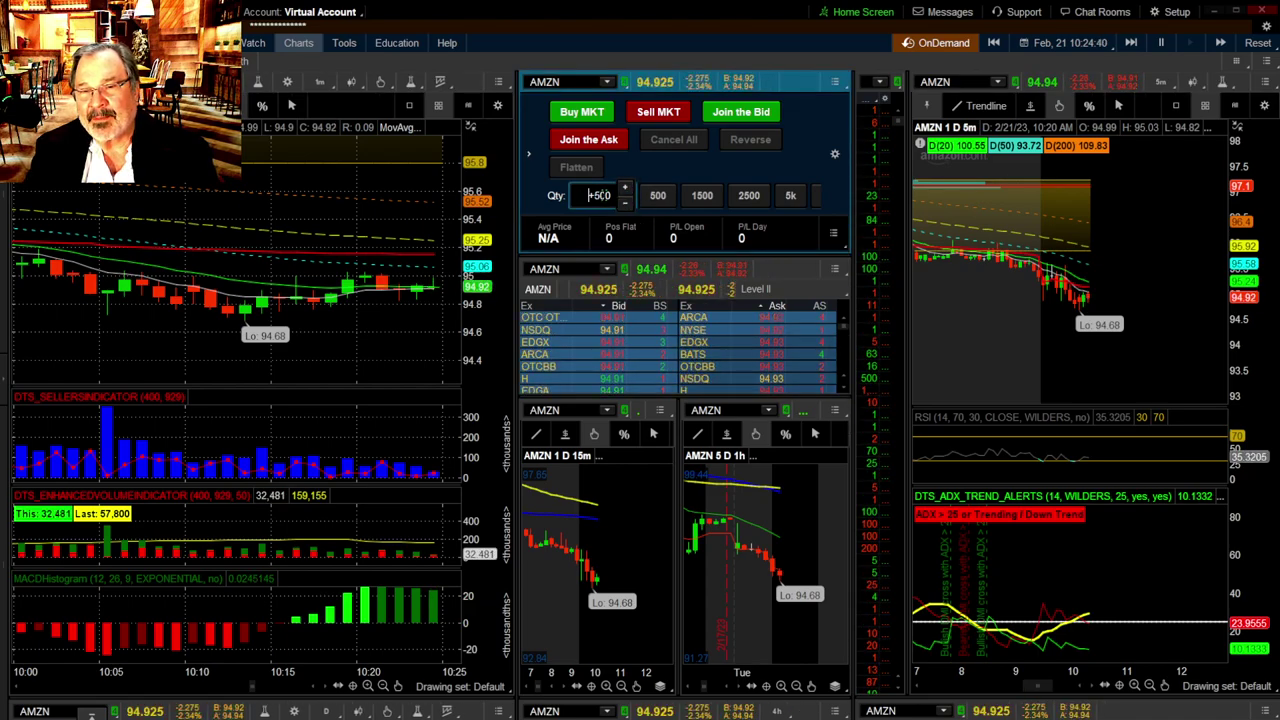
pyautogui.click(1144, 26)
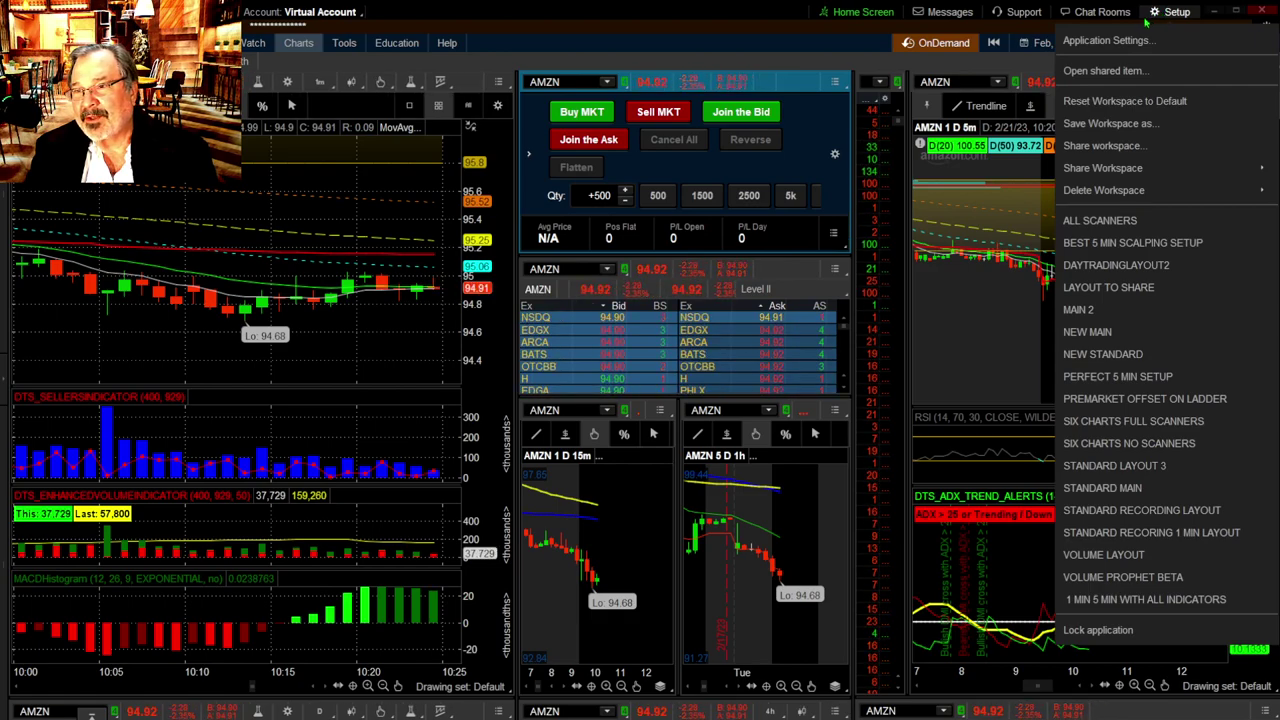
pyautogui.click(1105, 40)
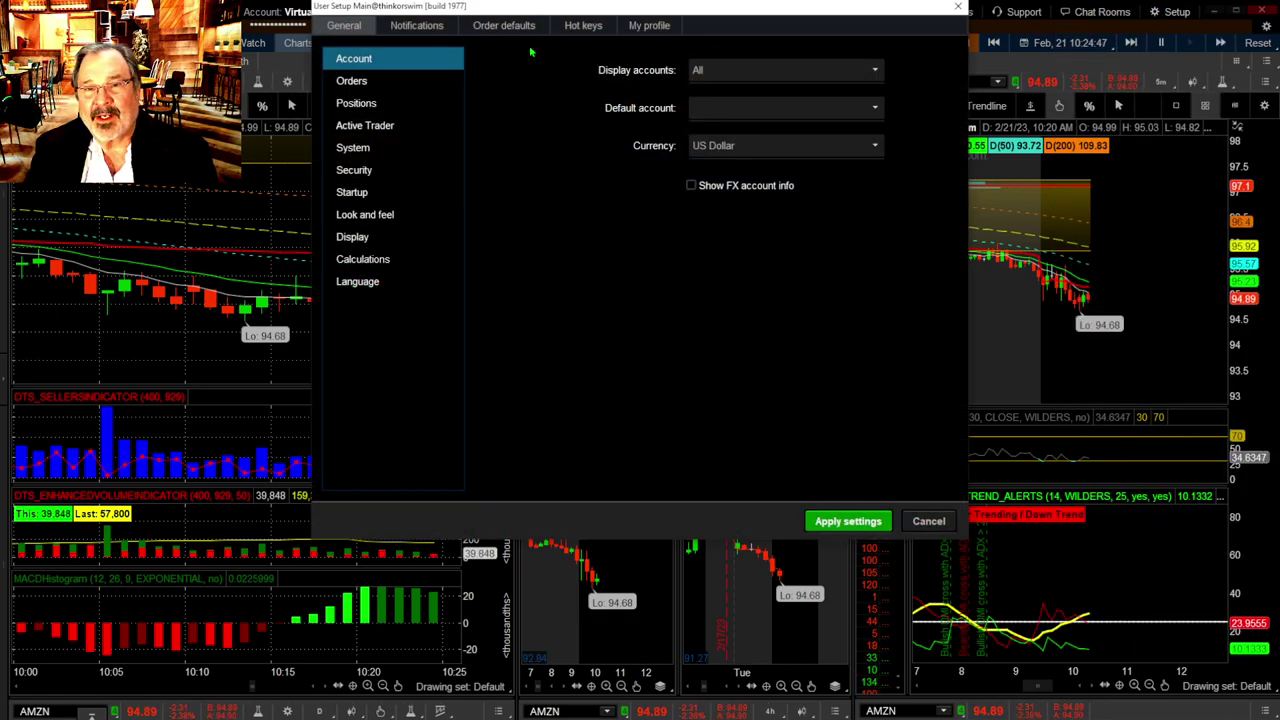
pyautogui.click(496, 27)
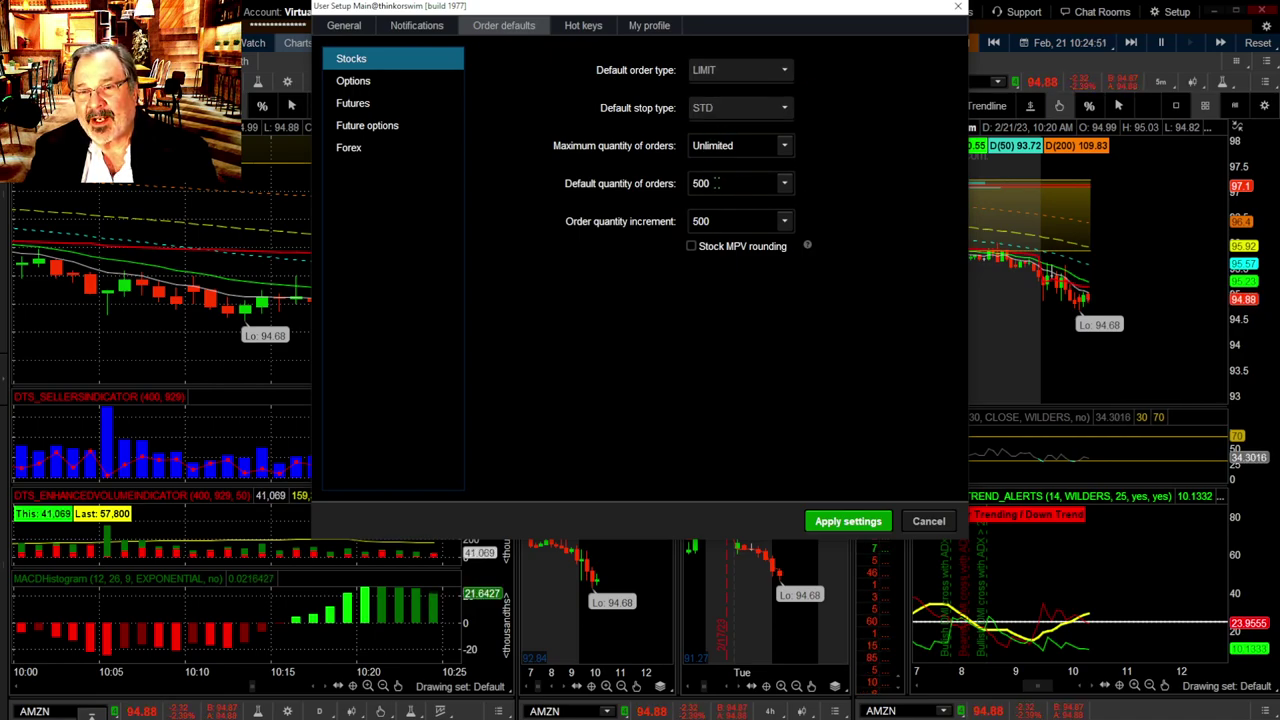
pyautogui.click(782, 186)
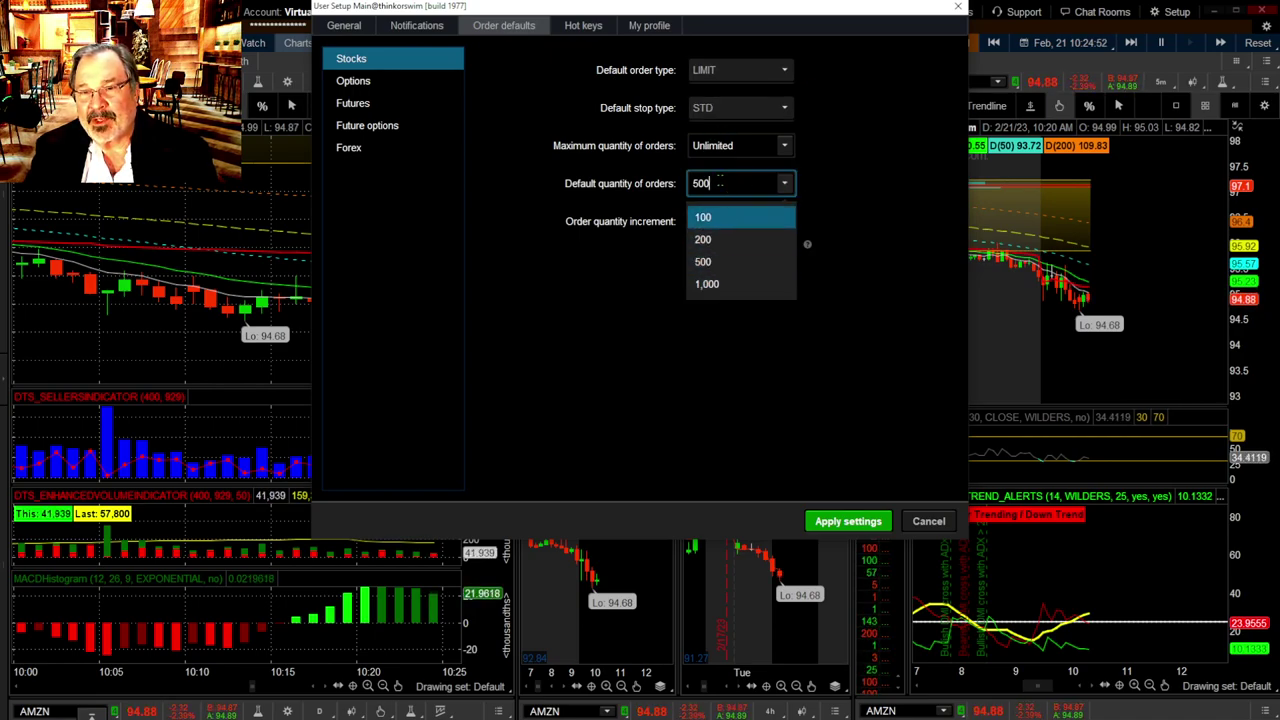
pyautogui.click(786, 186)
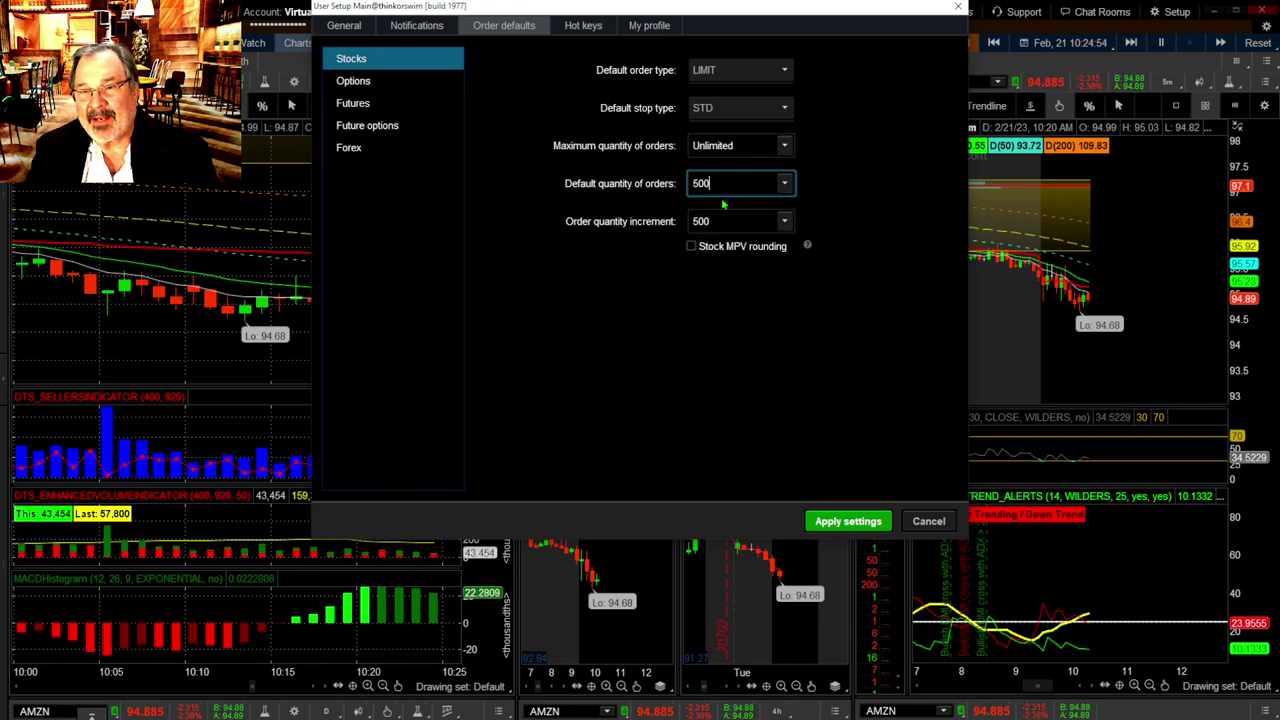
pyautogui.click(850, 525)
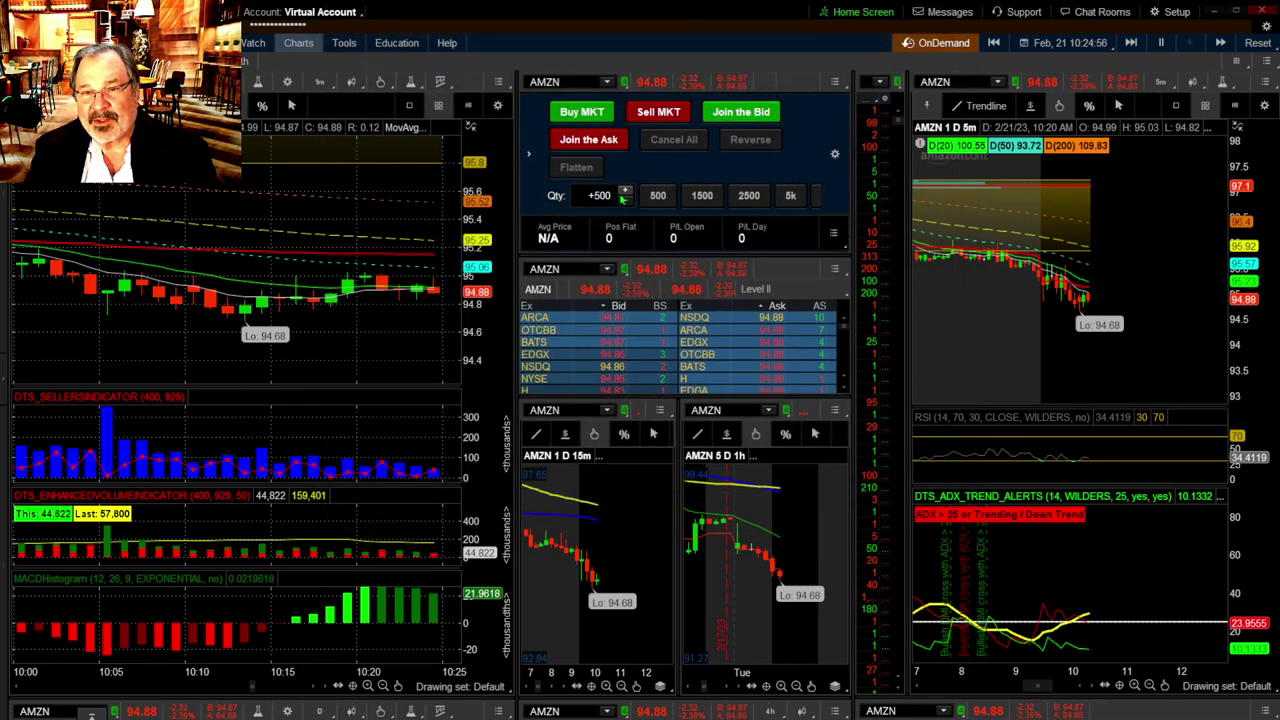
pyautogui.click(625, 203)
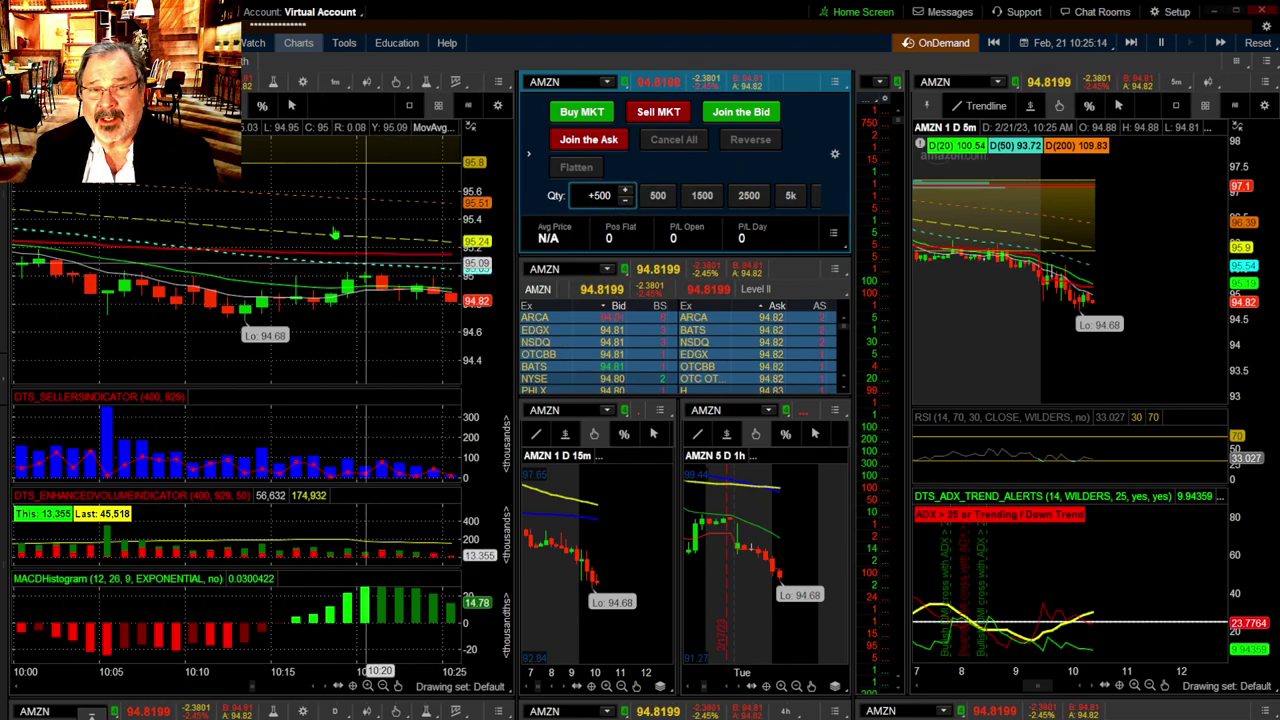
# Maximize the 5-minute AMZN chart and examine its added studies and strategies, cancelling without changes.
pyautogui.scroll(-5, 252, 200)
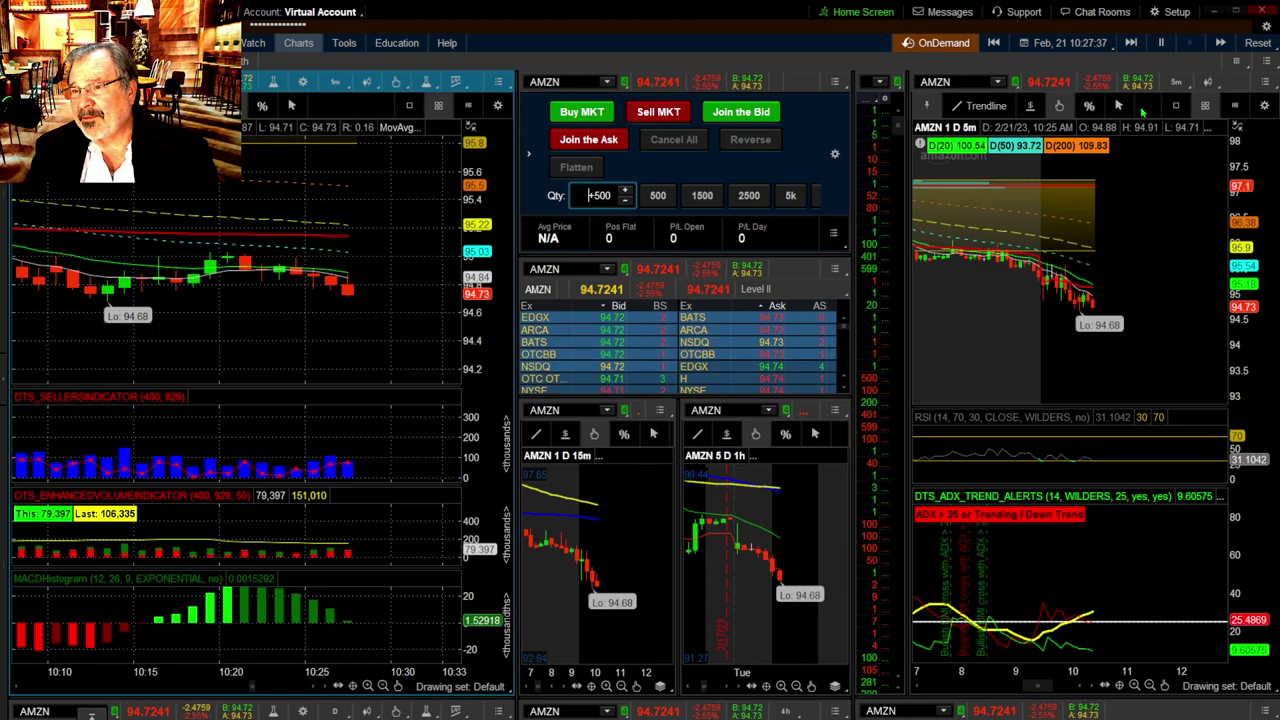
pyautogui.click(1265, 81)
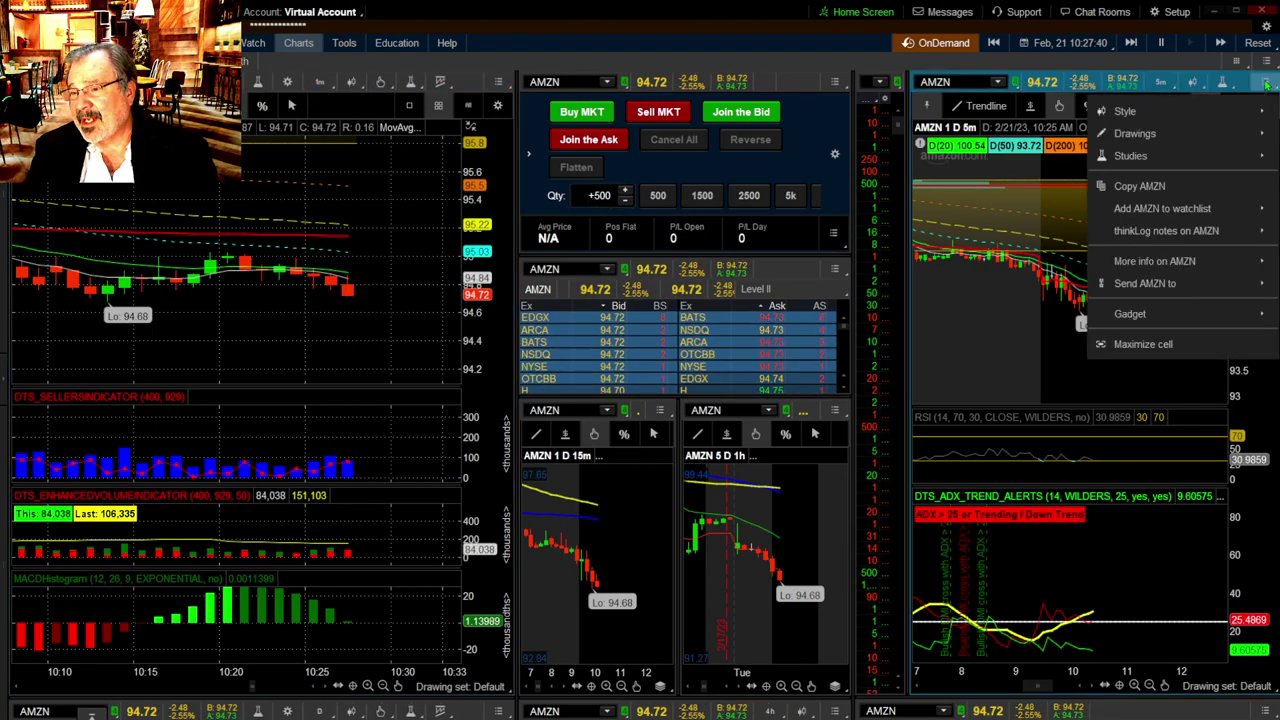
pyautogui.click(1165, 344)
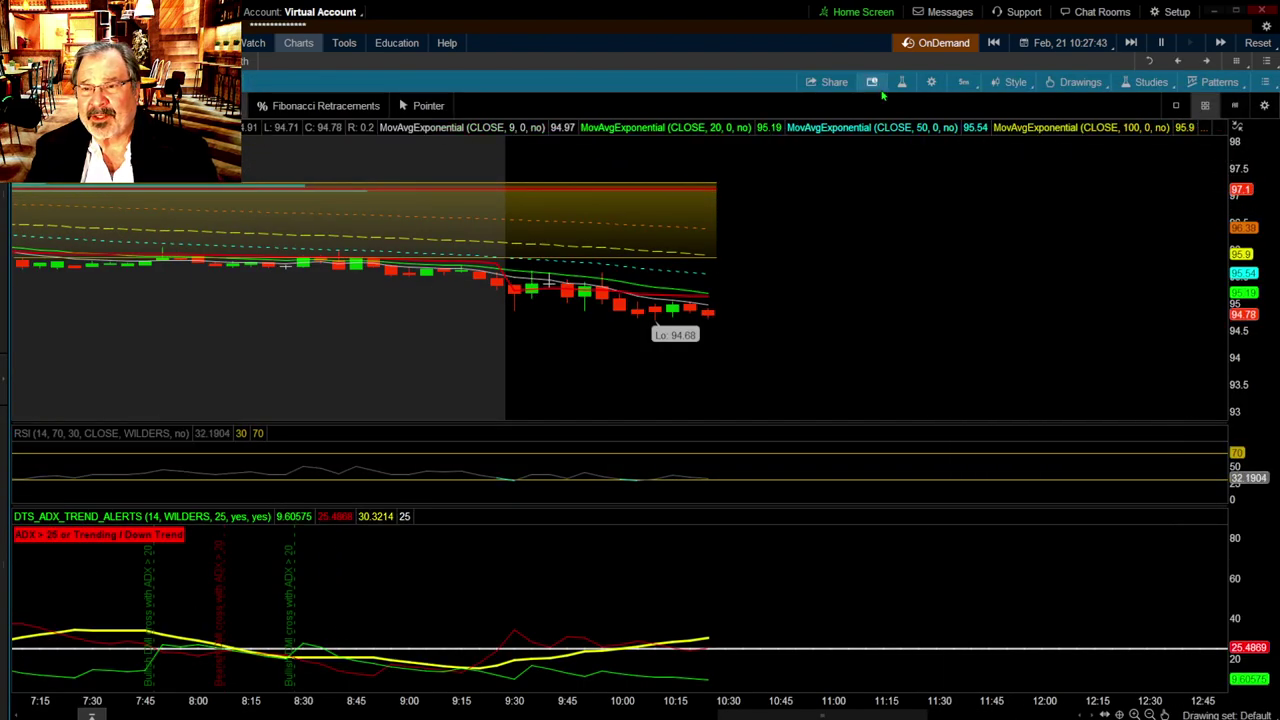
pyautogui.click(902, 82)
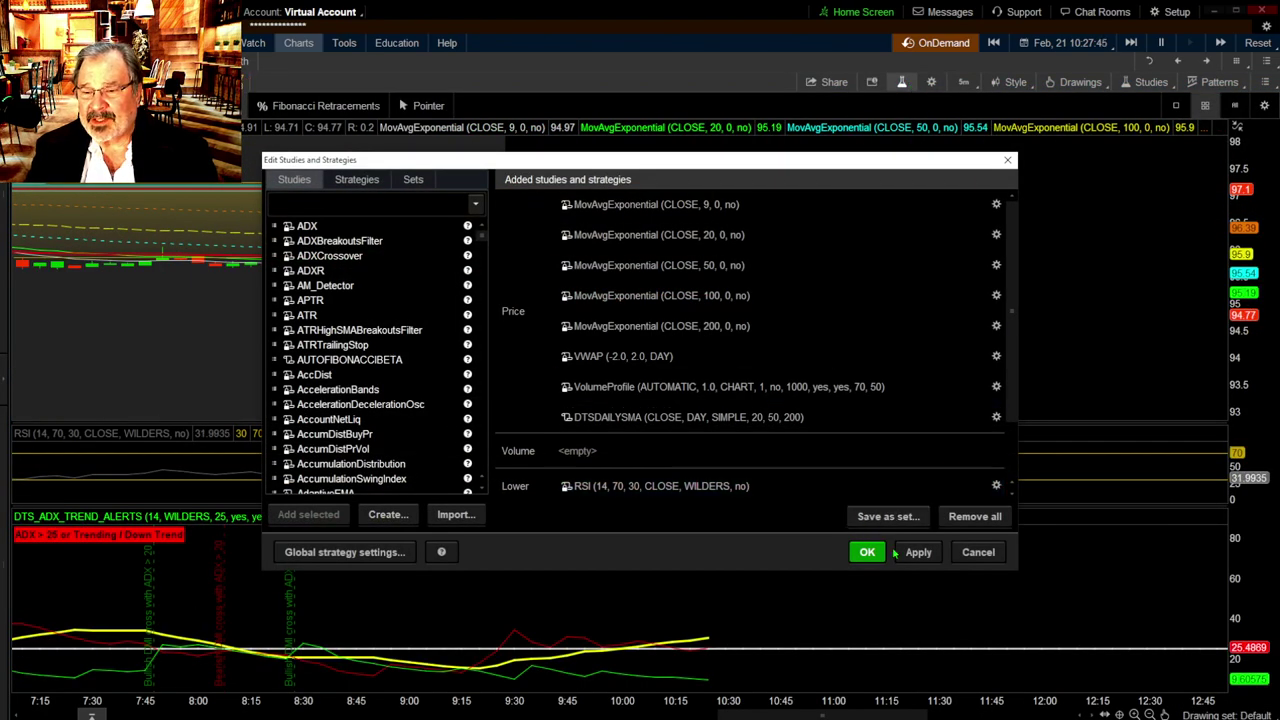
pyautogui.click(970, 557)
# Set My Tools to On each chart in the chart settings and confirm.
pyautogui.click(931, 82)
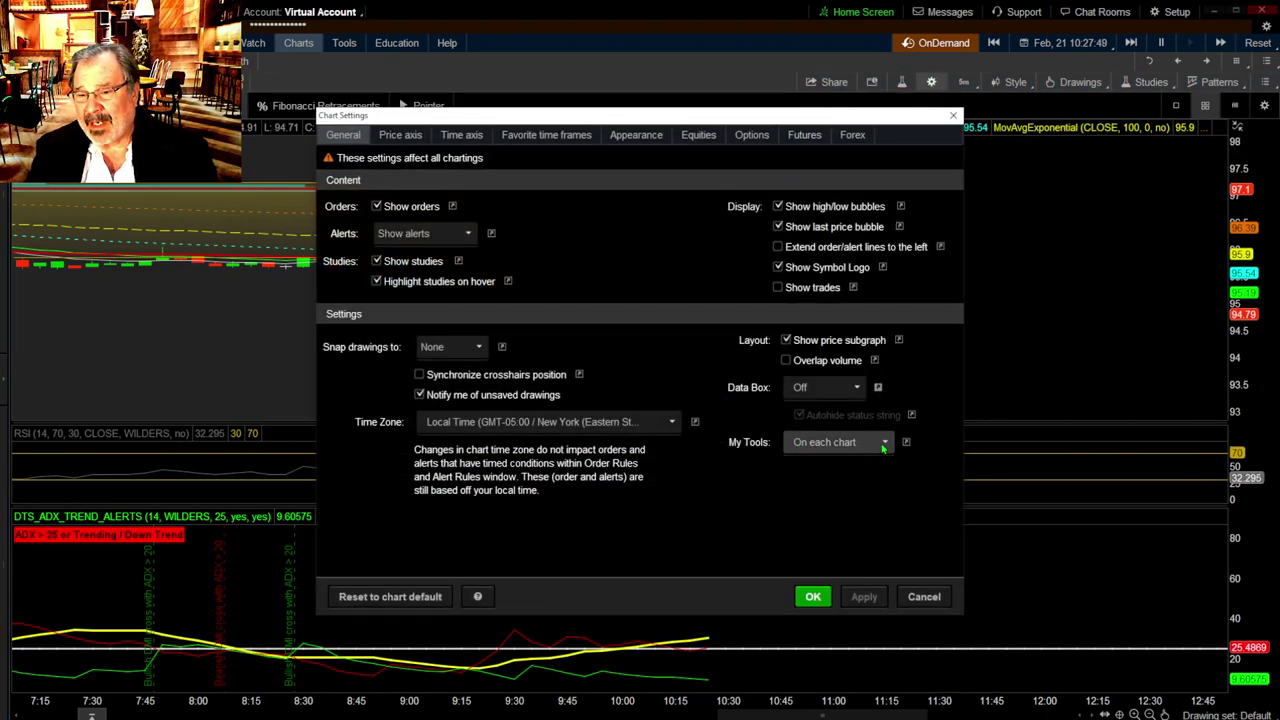
pyautogui.click(884, 444)
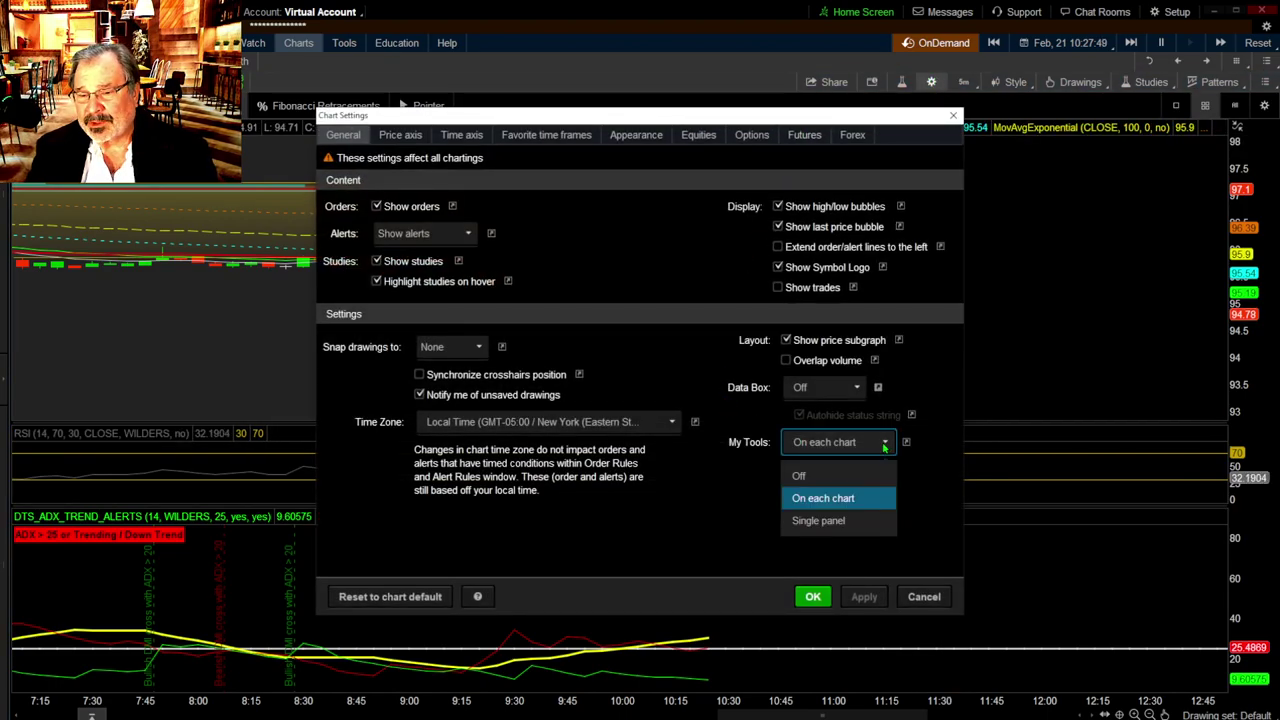
pyautogui.click(836, 499)
pyautogui.click(813, 597)
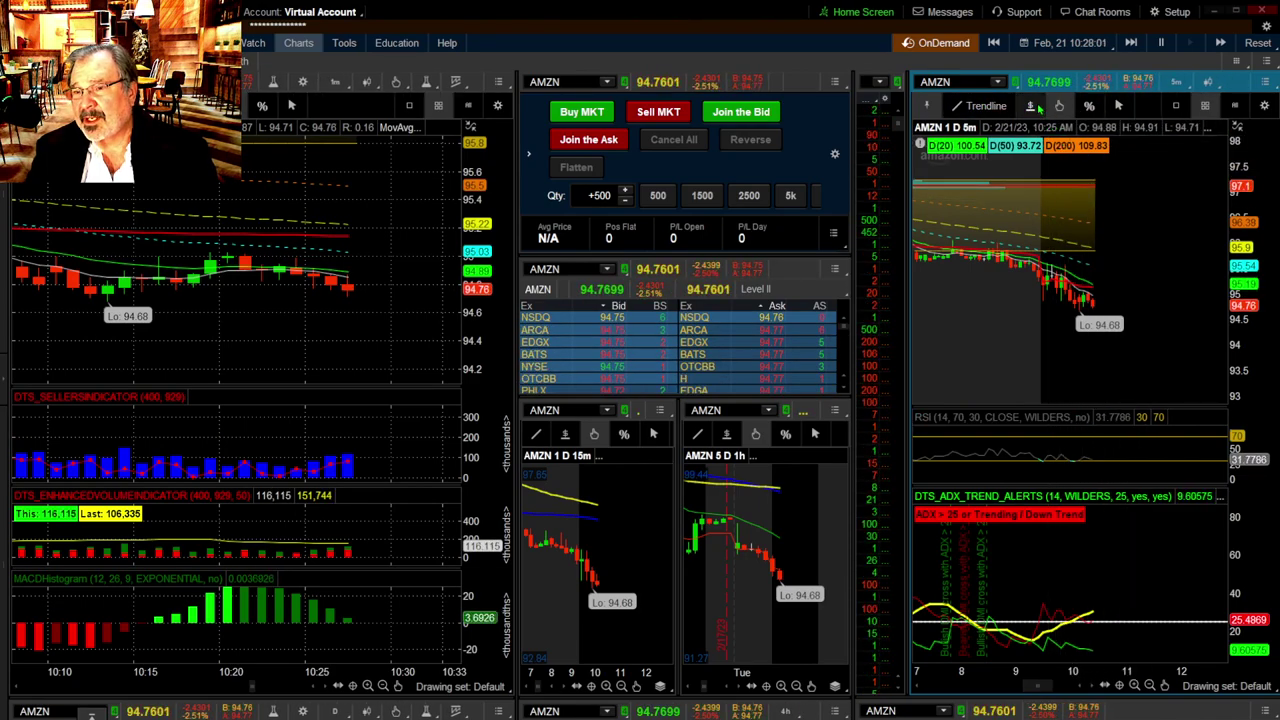
# Place a price level at about 96.44 on the 5-minute AMZN chart, and view its properties without changing them.
pyautogui.click(1155, 219)
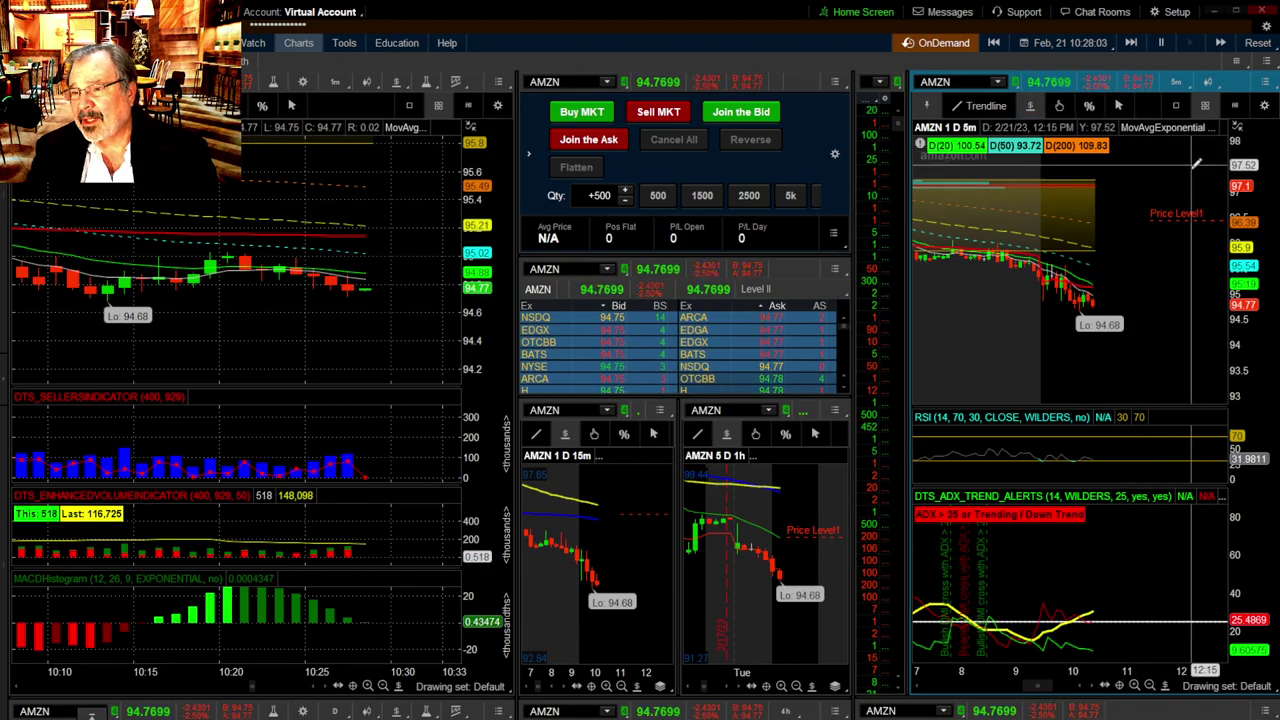
pyautogui.rightClick(1183, 213)
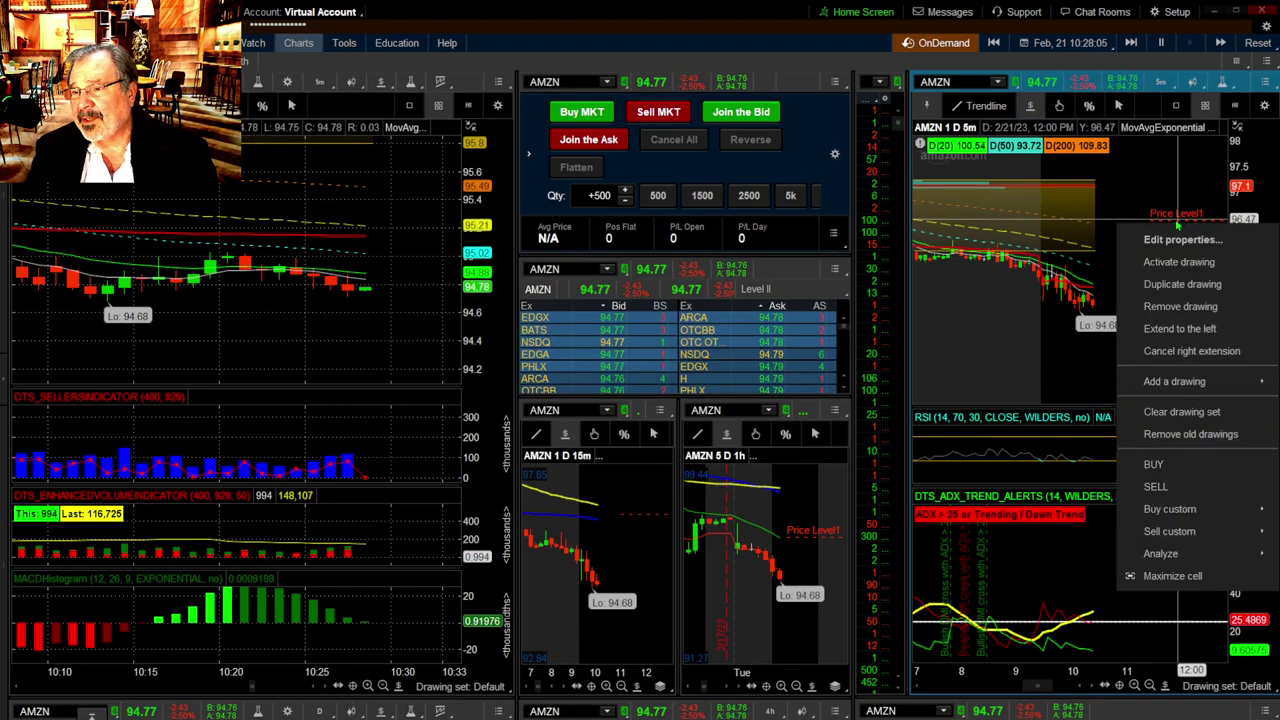
pyautogui.click(1178, 228)
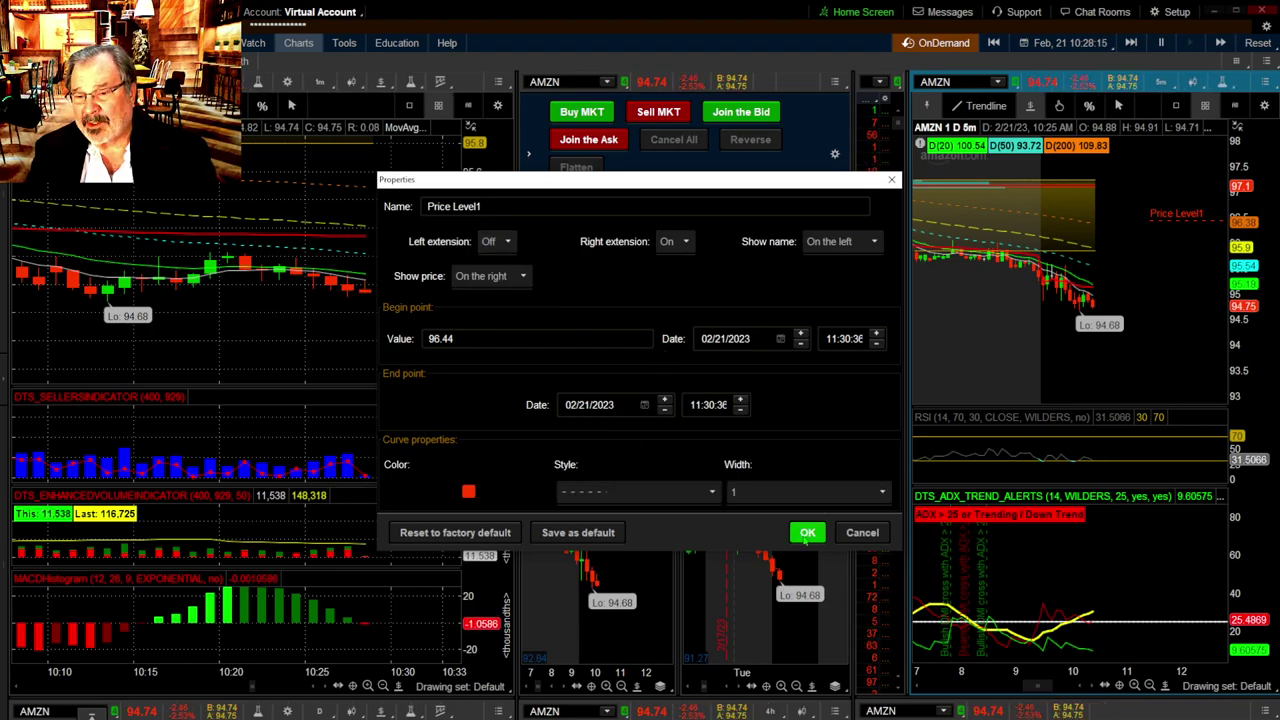
pyautogui.click(807, 533)
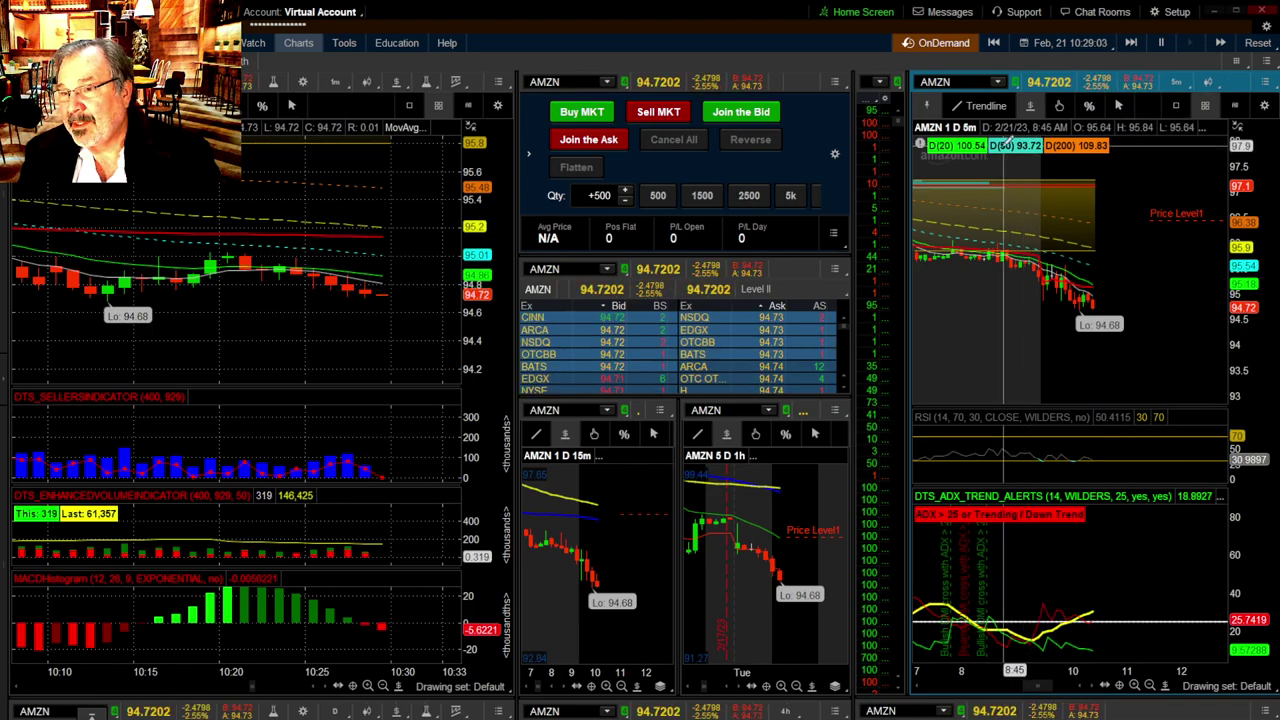
# Rename the price level on the 5-minute AMZN chart as "SMA 50 D" in its properties.
pyautogui.rightClick(1165, 215)
pyautogui.click(1173, 233)
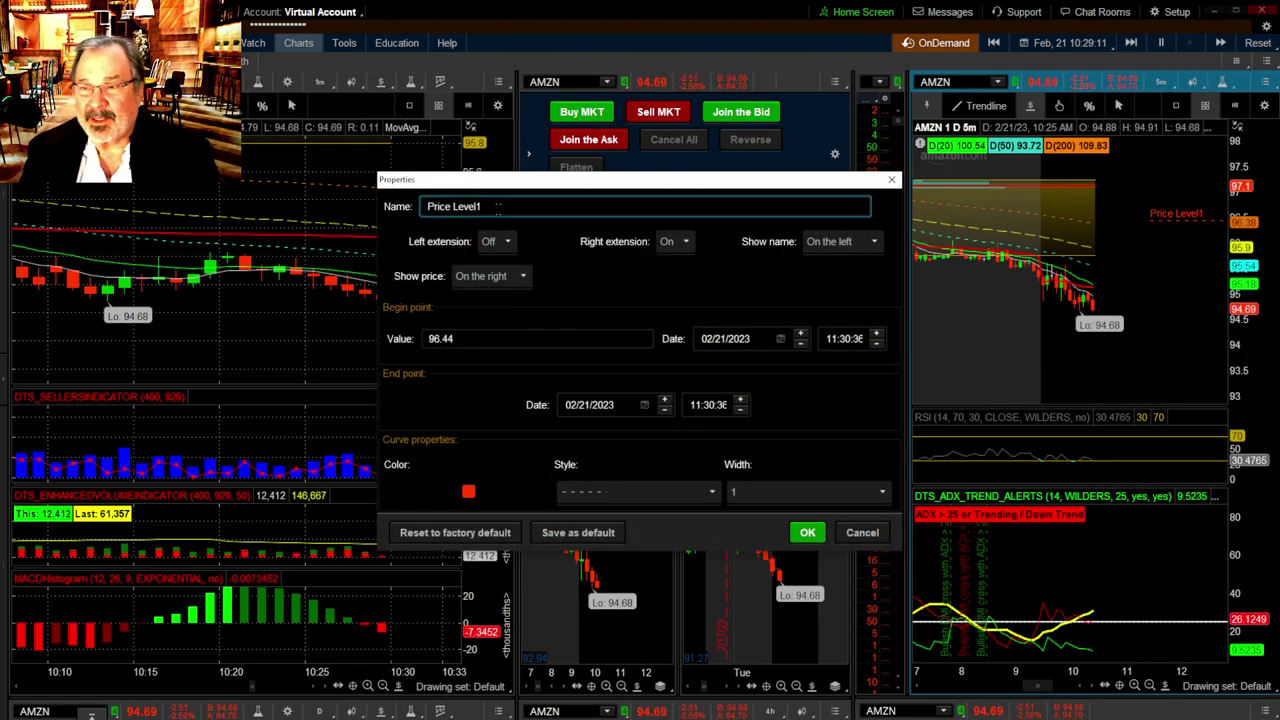
pyautogui.press('BackSpace')
pyautogui.press('BackSpace')
pyautogui.press('BackSpace')
pyautogui.press('BackSpace')
pyautogui.press('BackSpace')
pyautogui.press('BackSpace')
pyautogui.press('BackSpace')
pyautogui.press('BackSpace')
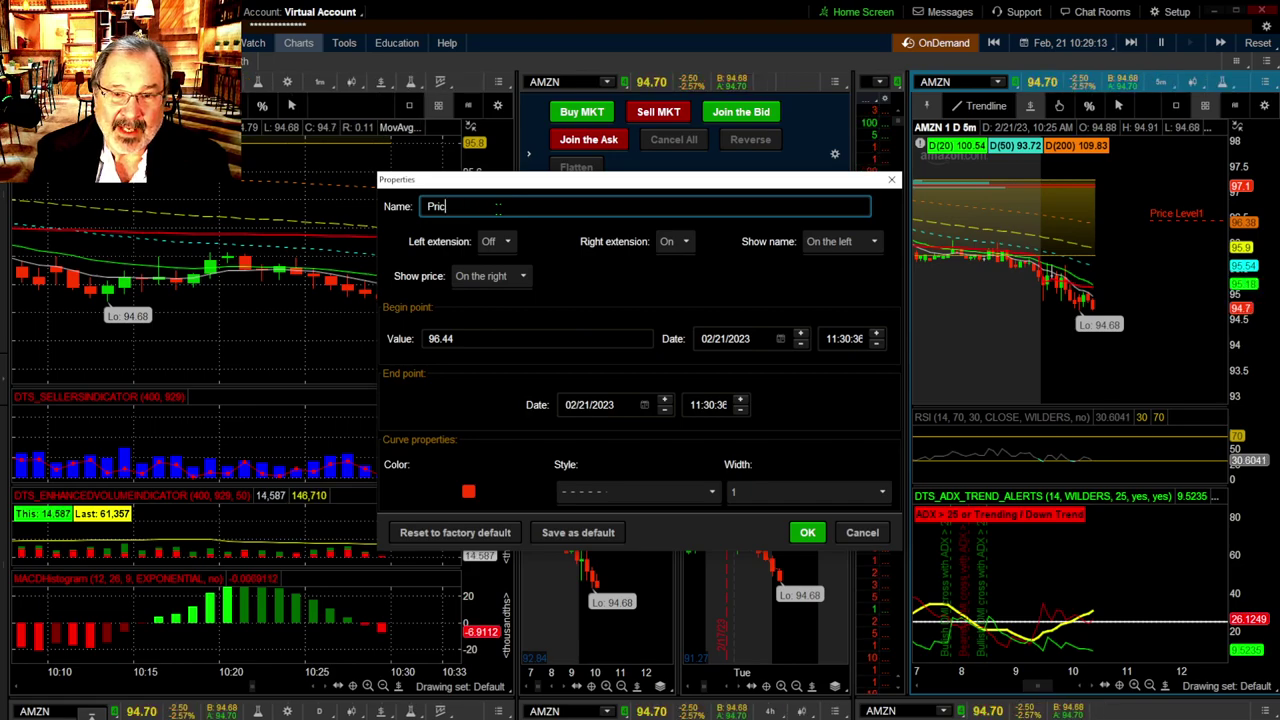
pyautogui.press('BackSpace')
pyautogui.press('BackSpace')
pyautogui.press('BackSpace')
pyautogui.press('BackSpace')
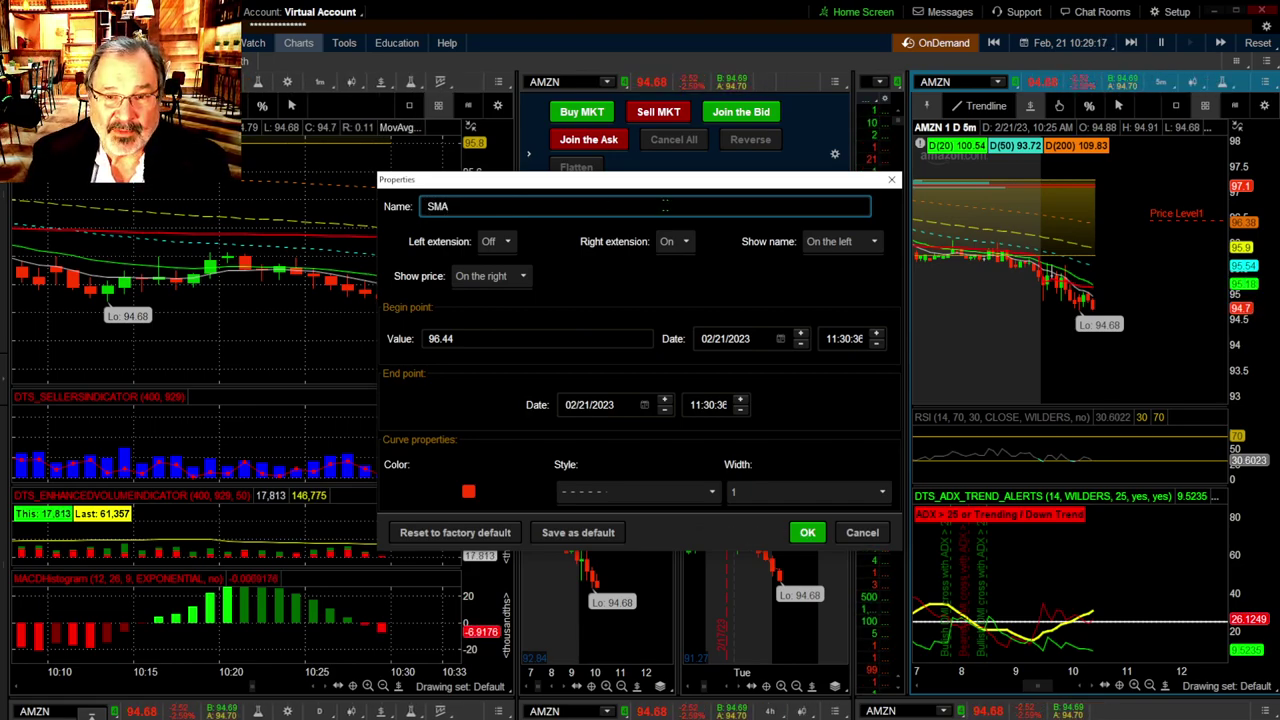
pyautogui.write('SMA N')
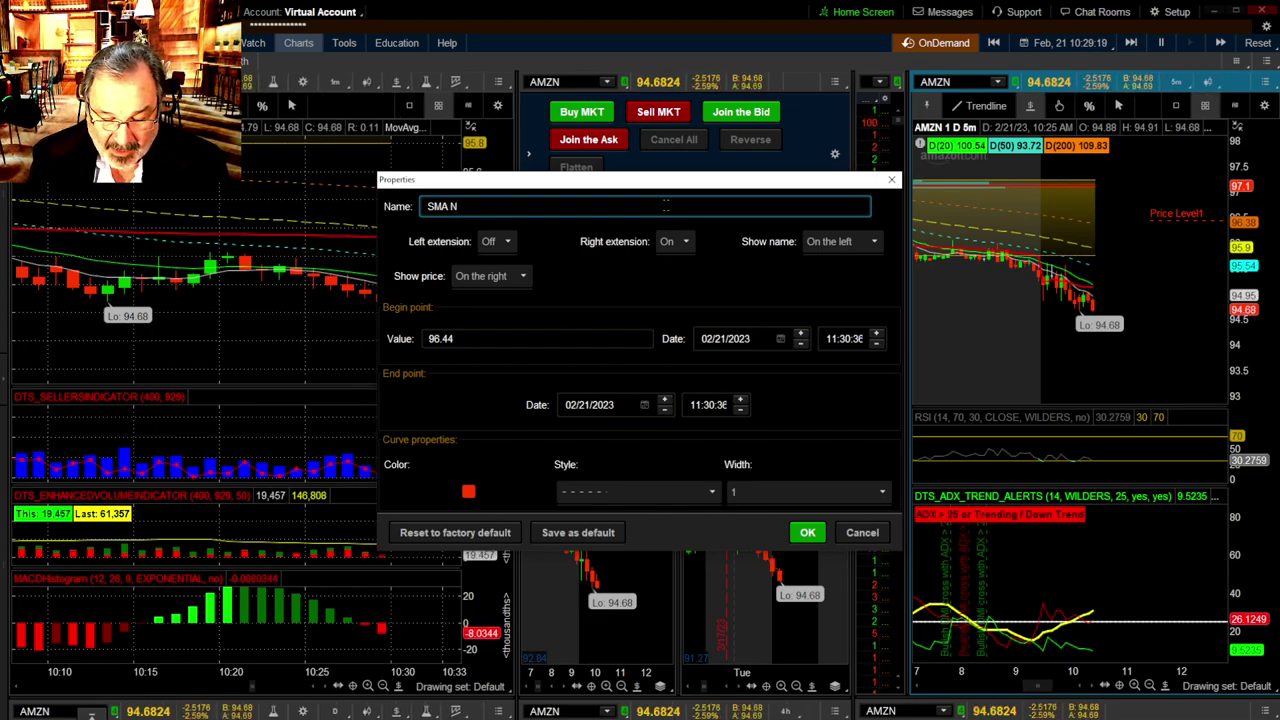
pyautogui.write('50 D')
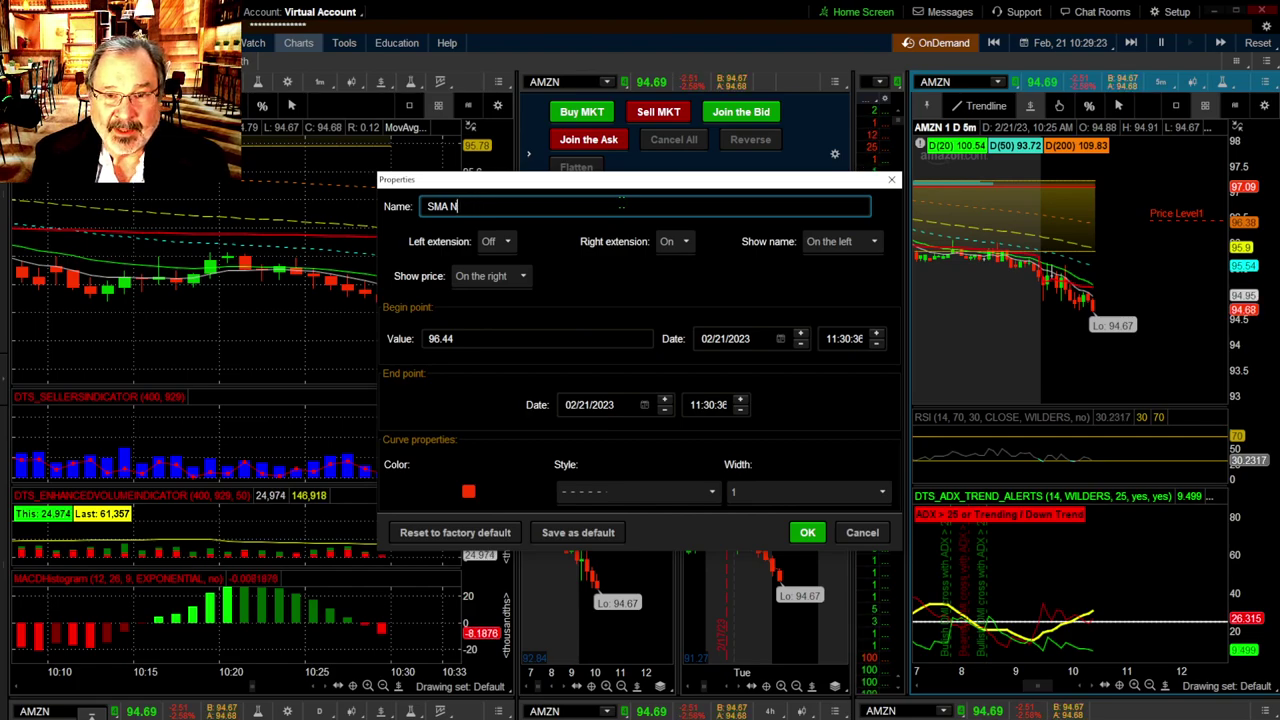
pyautogui.write(' 50 D')
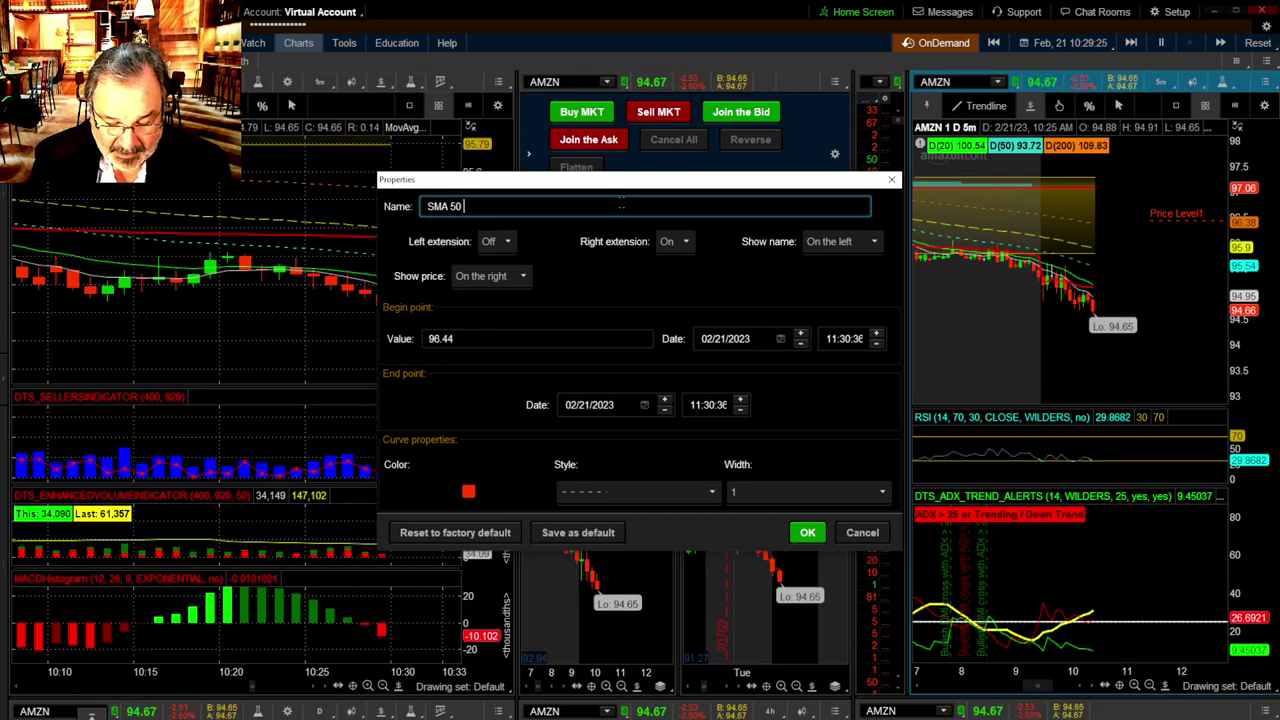
# Format the SMA 50 D price level as a solid cyan line of width 2 and set its value to 93.72.
pyautogui.click(469, 492)
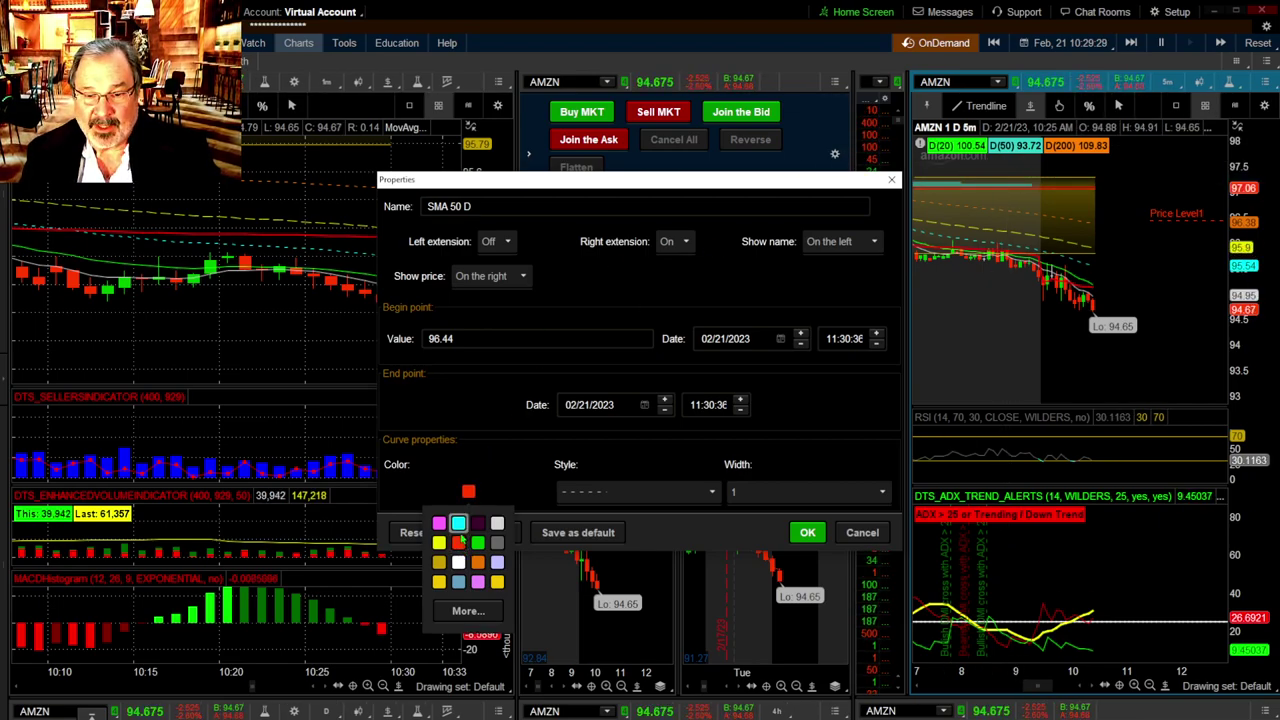
pyautogui.click(459, 524)
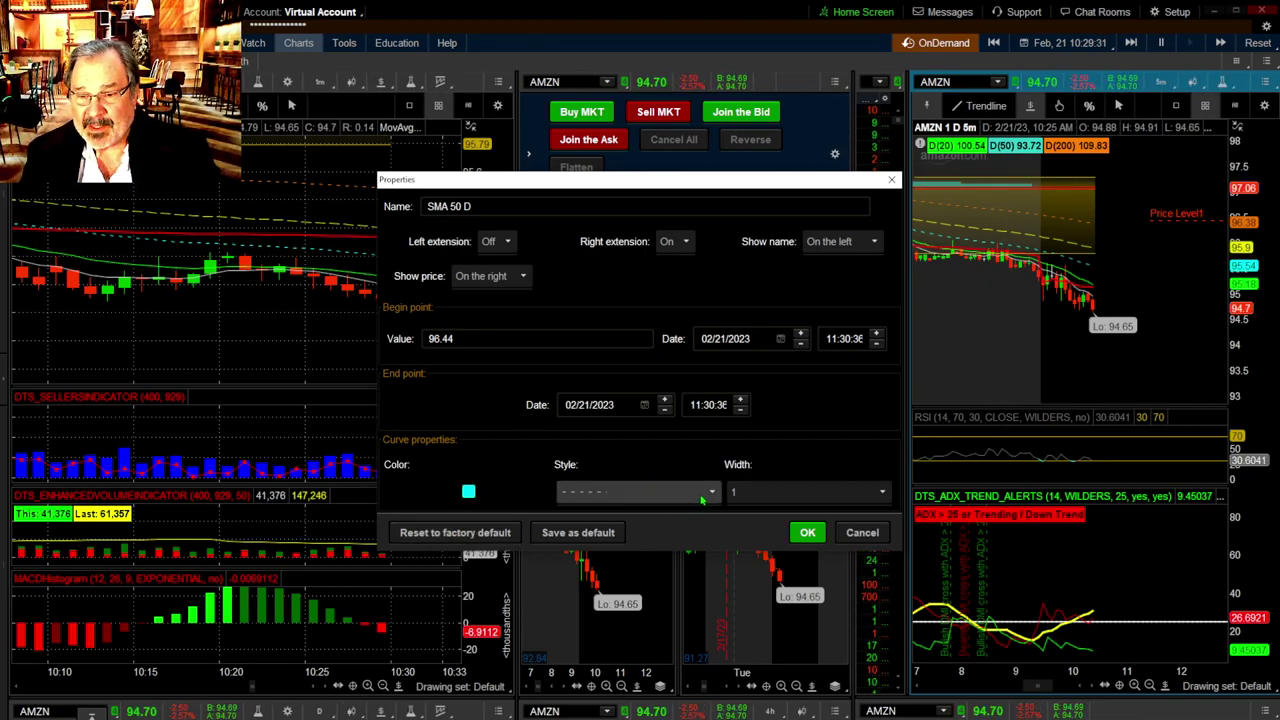
pyautogui.click(608, 491)
pyautogui.click(612, 529)
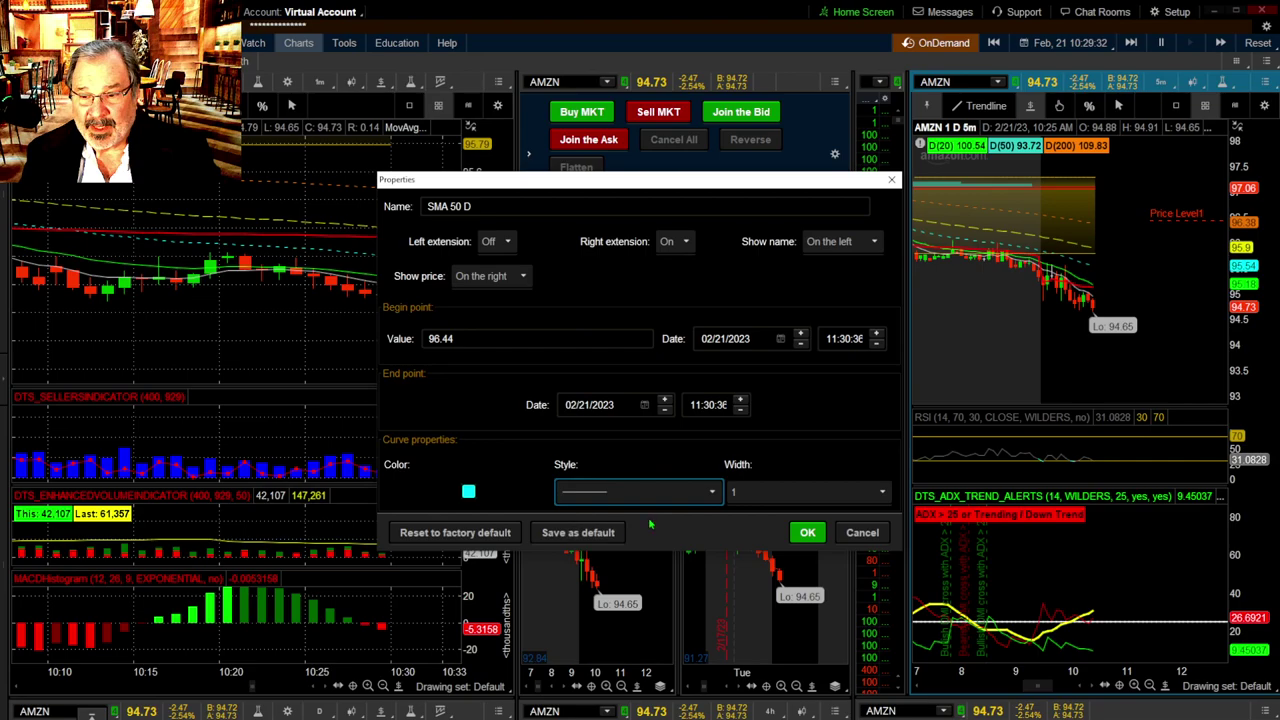
pyautogui.click(881, 494)
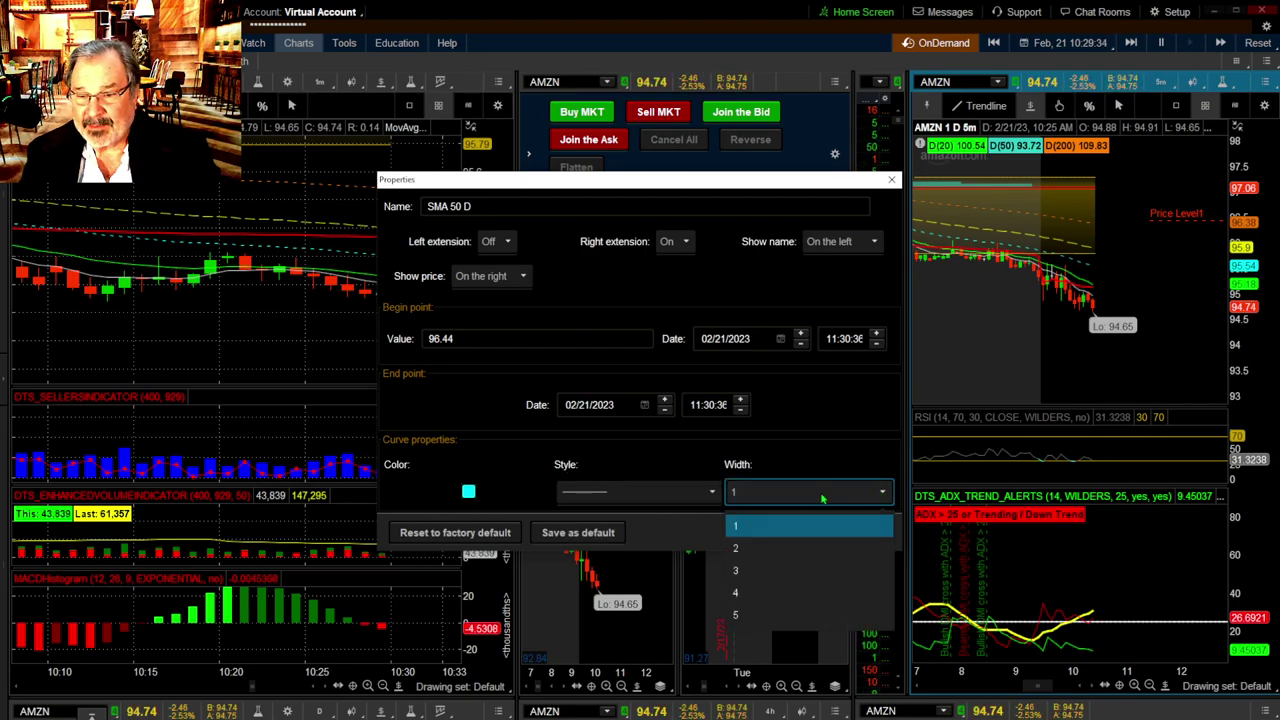
pyautogui.click(755, 541)
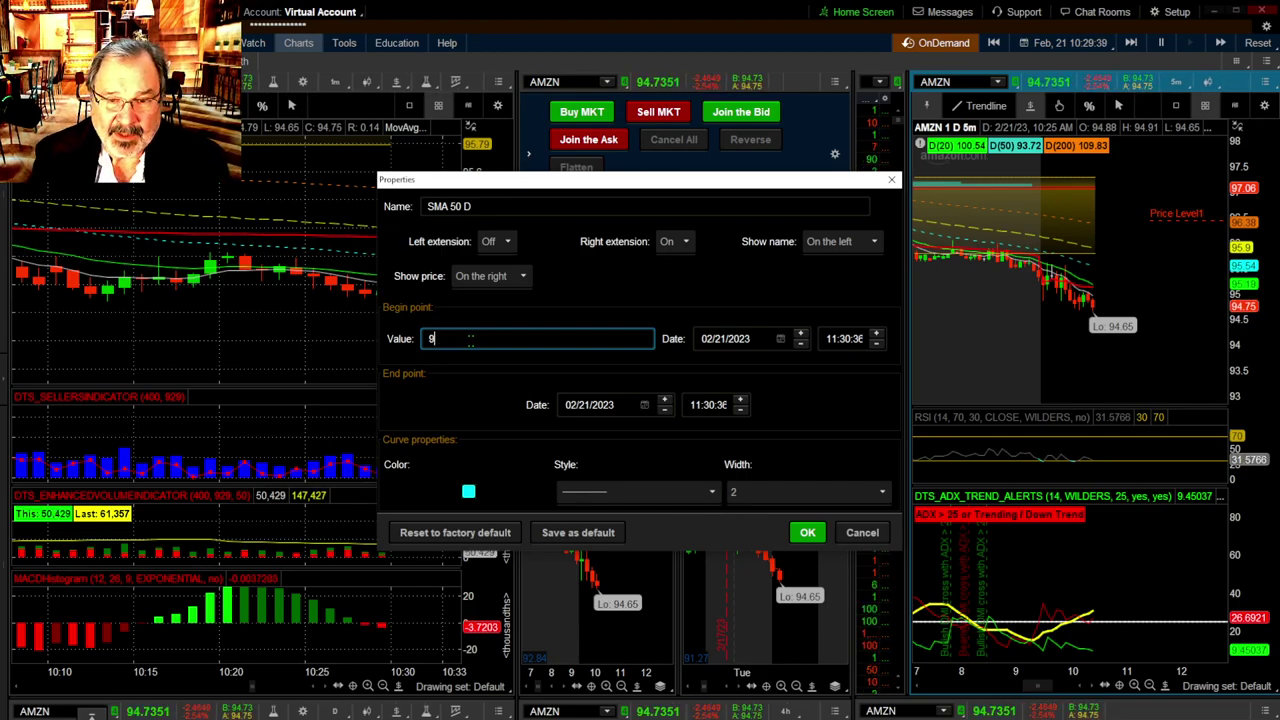
pyautogui.write('93.72')
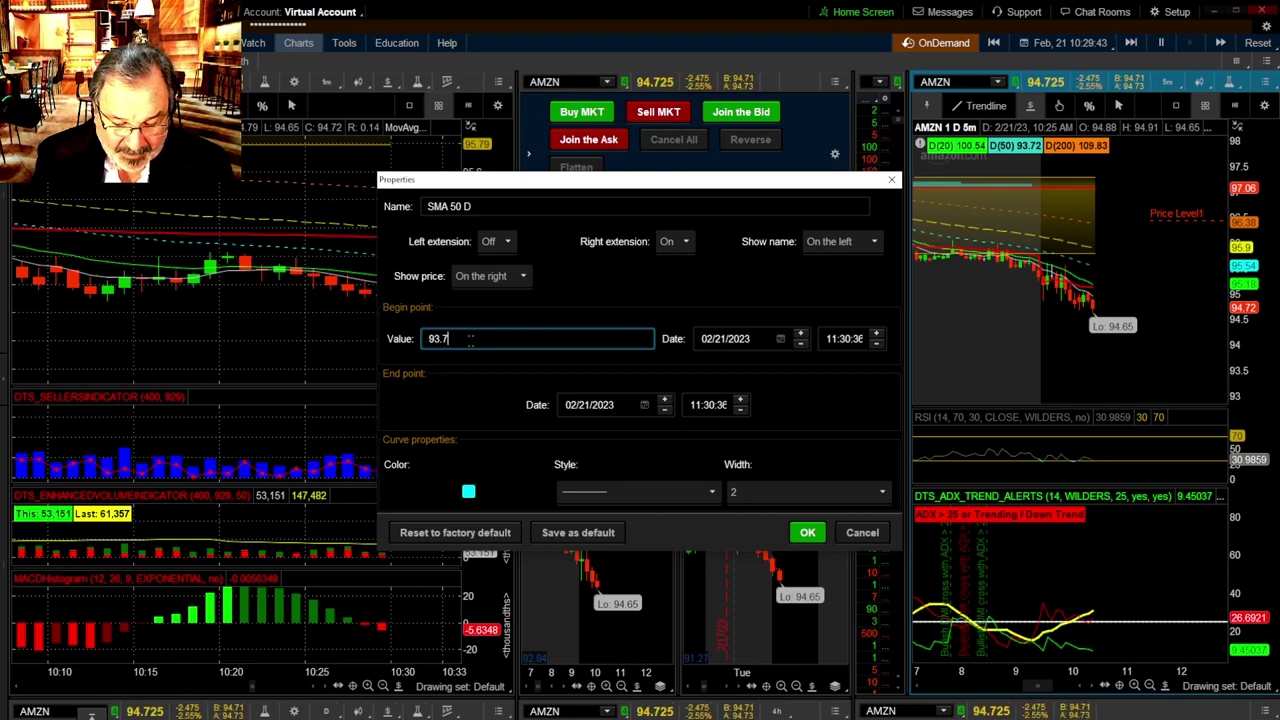
pyautogui.click(808, 532)
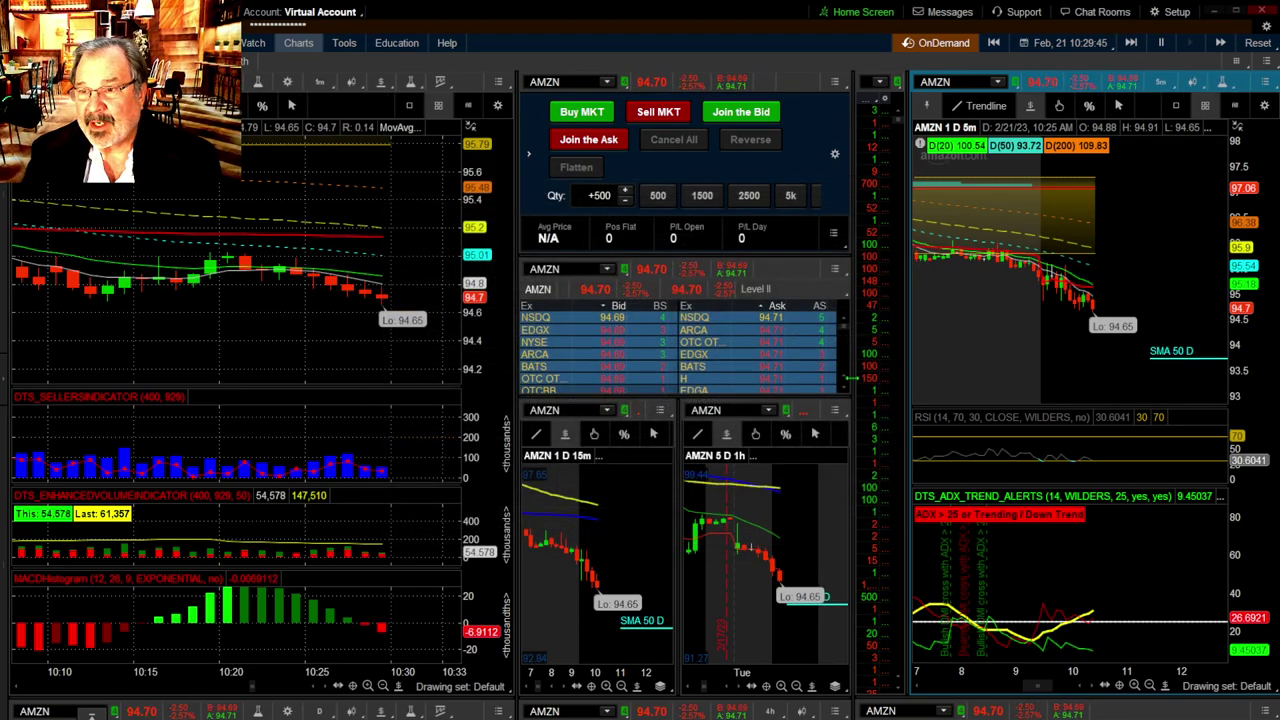
# Turn on the left extension of the SMA 50 D price level on the 5-minute AMZN chart.
pyautogui.rightClick(1175, 351)
pyautogui.click(1105, 371)
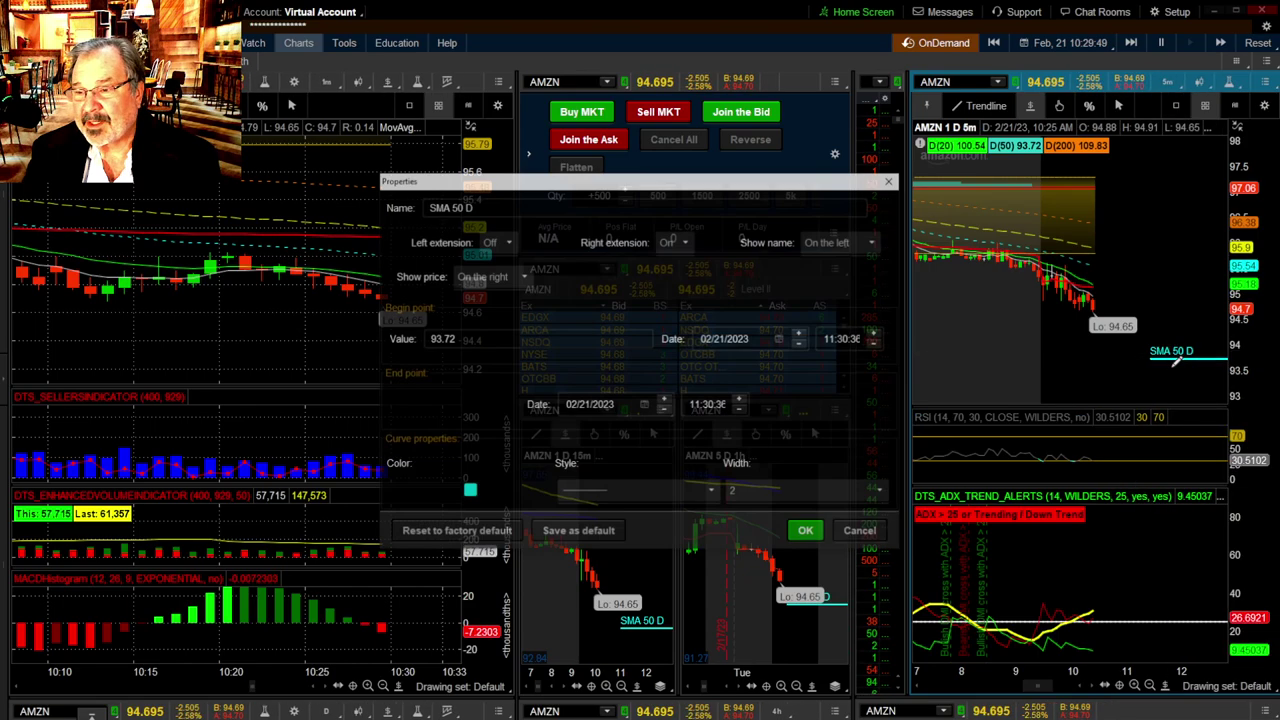
pyautogui.click(505, 242)
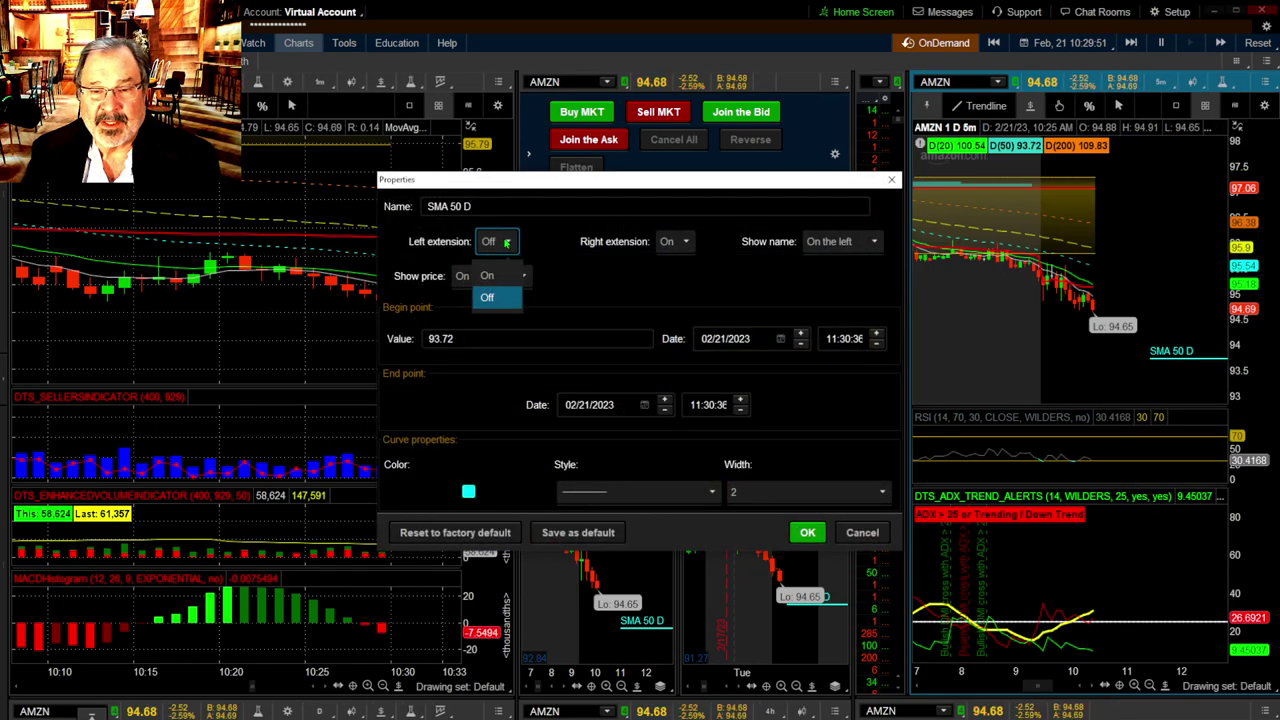
pyautogui.click(487, 275)
pyautogui.click(807, 532)
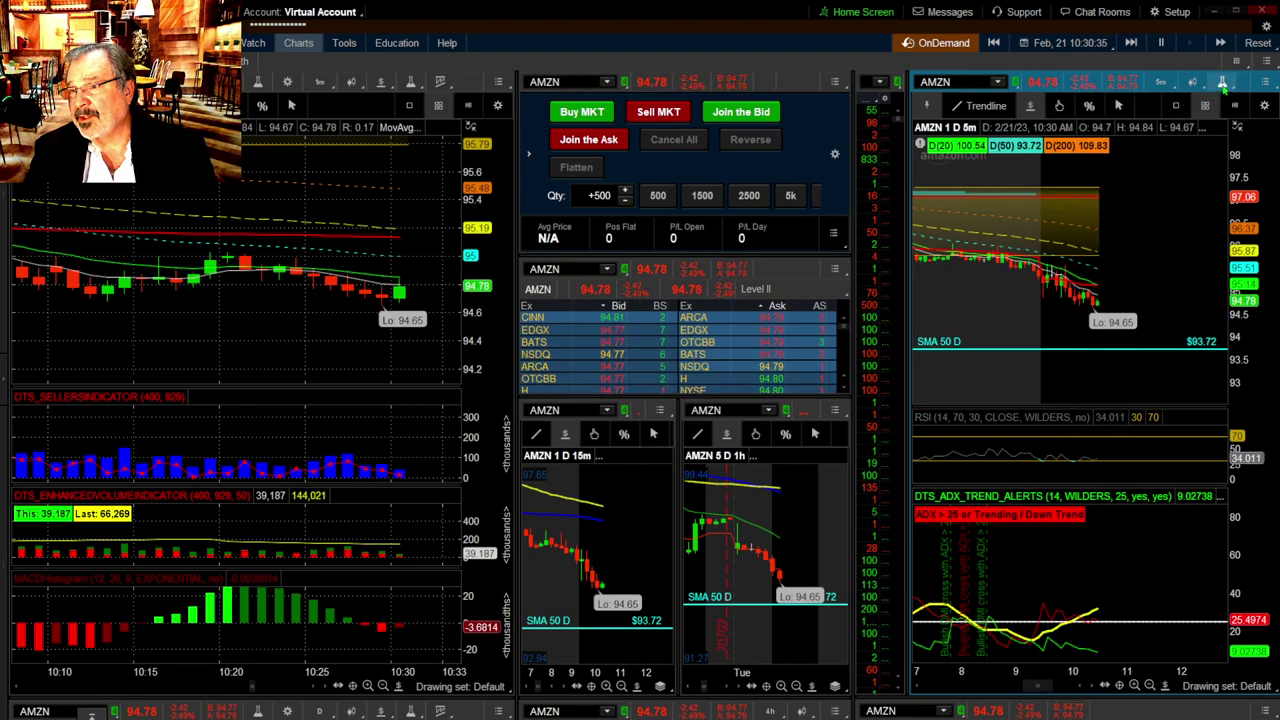
# Maximize the 5-minute AMZN chart and review its added studies, including DTSDAILYSMA, without changing them.
pyautogui.click(1265, 82)
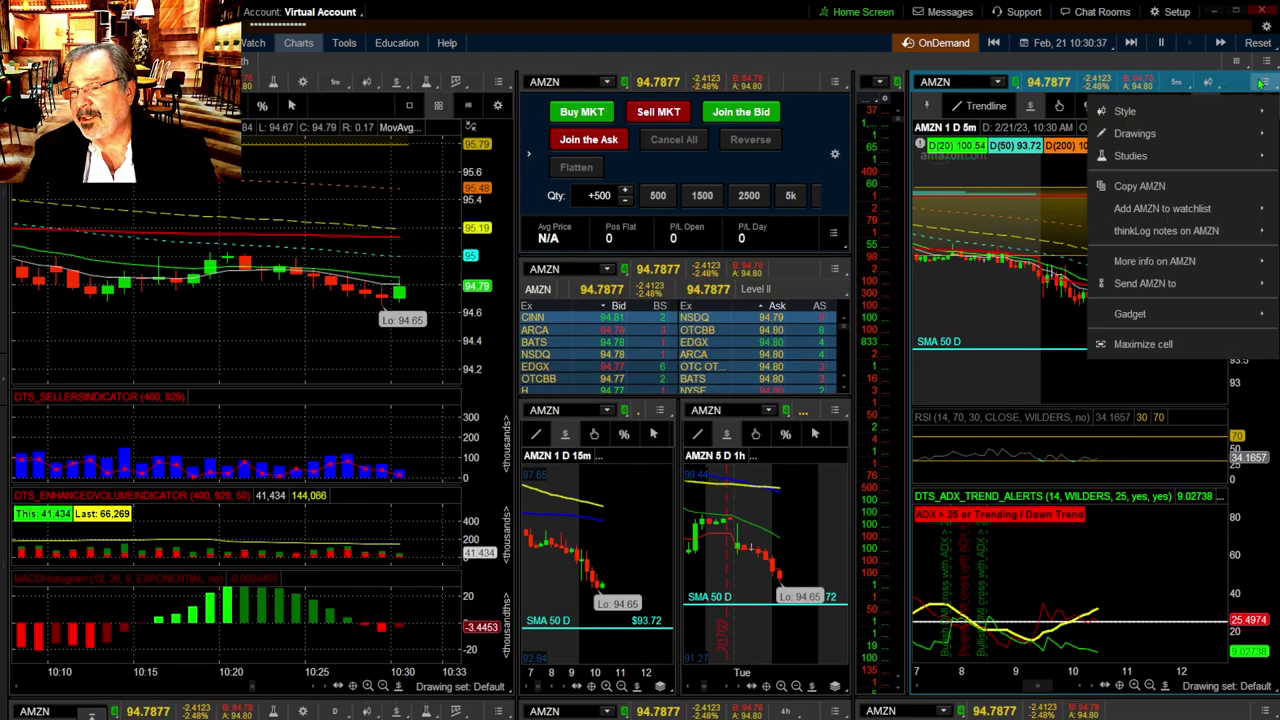
pyautogui.click(1130, 343)
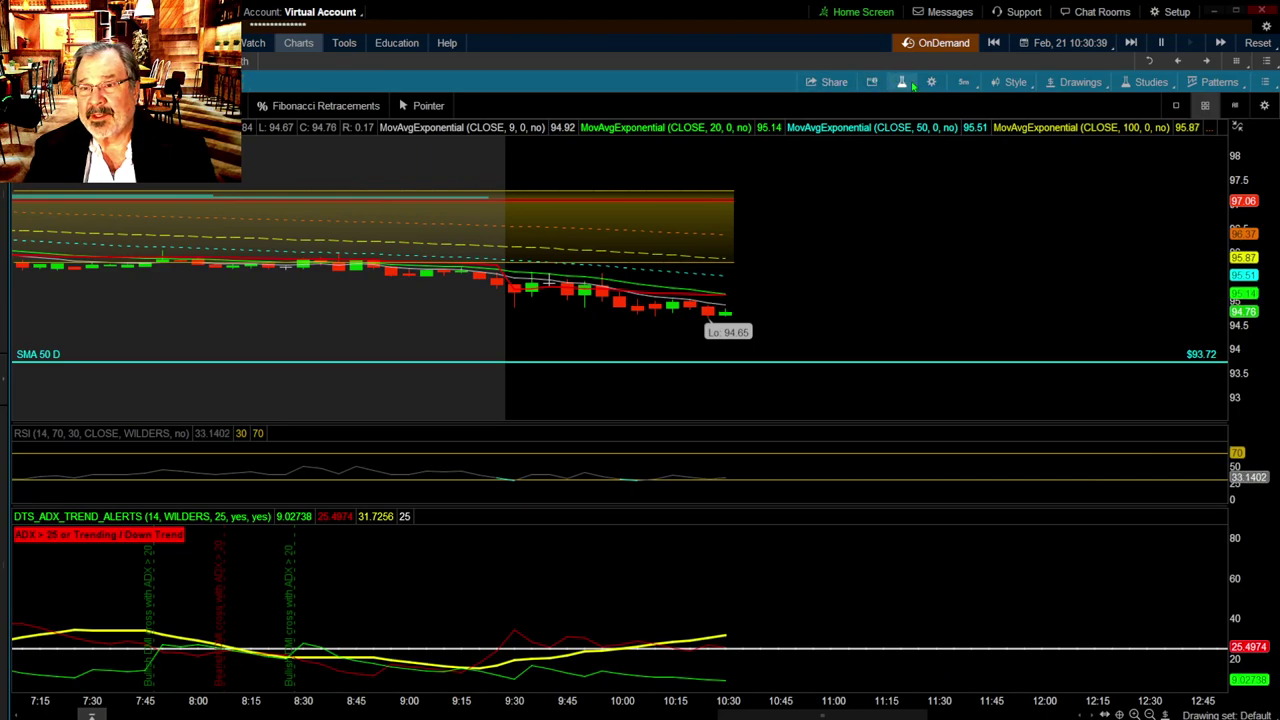
pyautogui.click(903, 83)
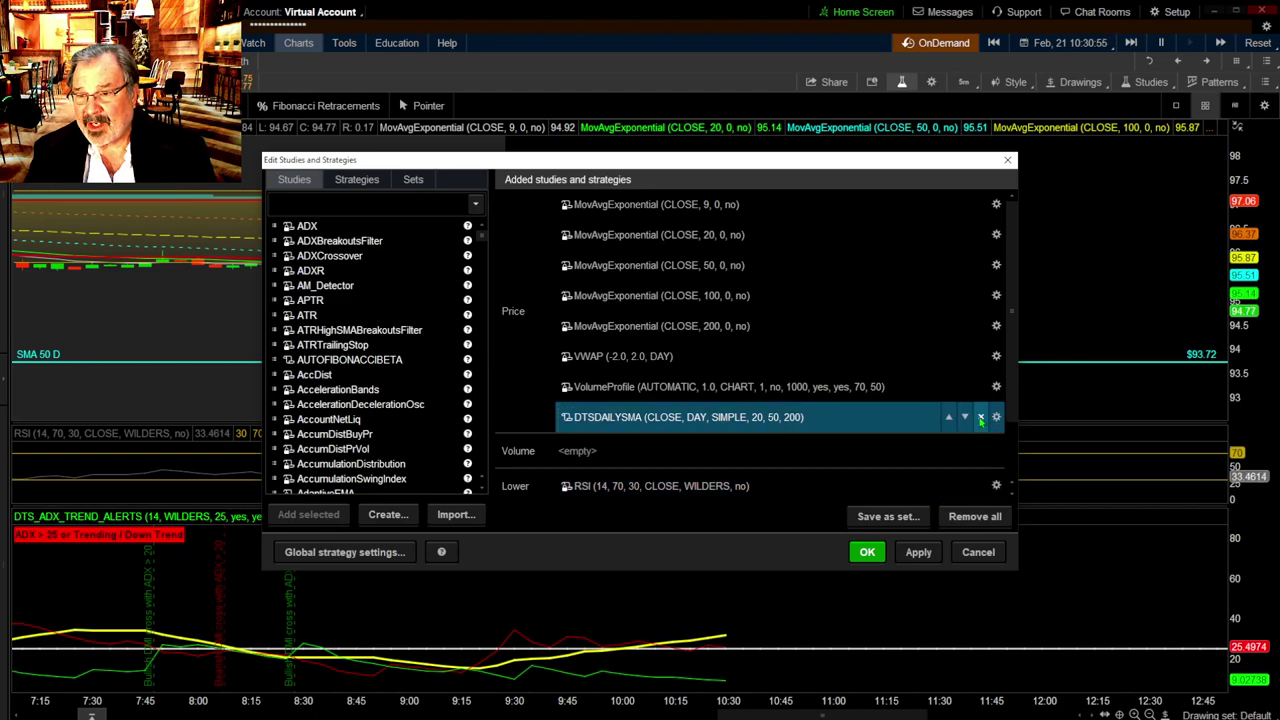
pyautogui.scroll(-3, 760, 420)
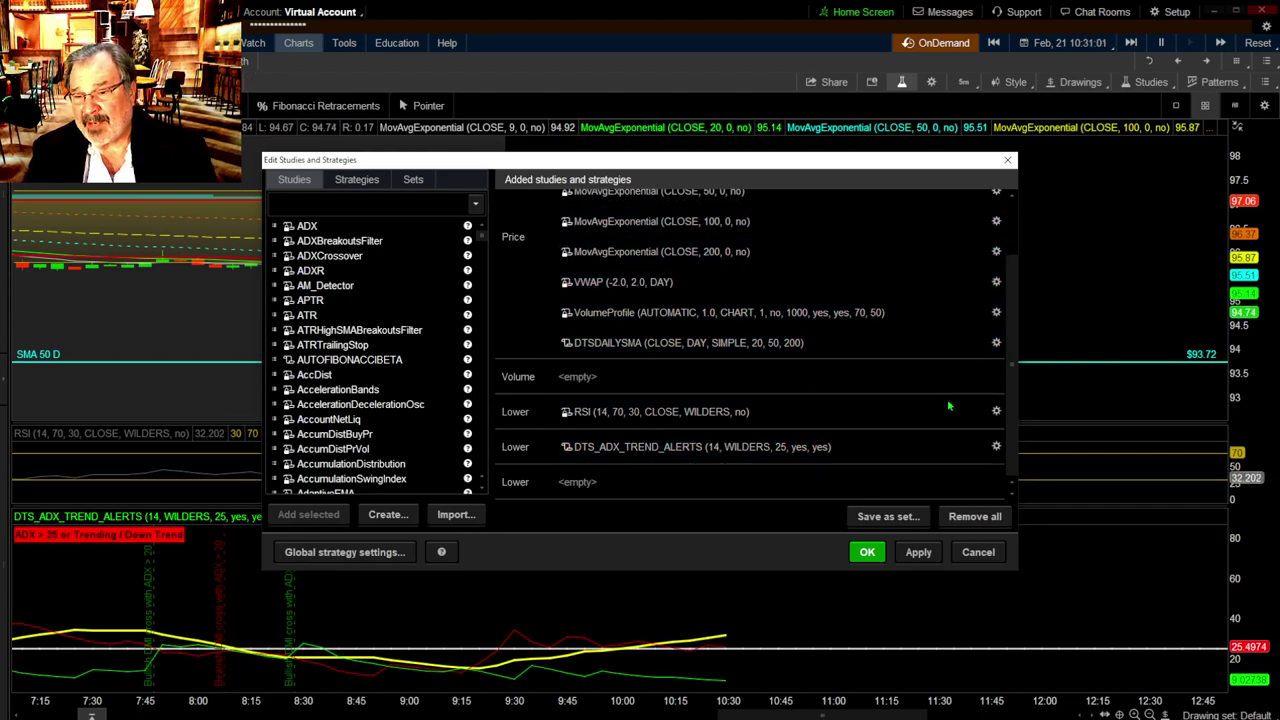
pyautogui.click(867, 552)
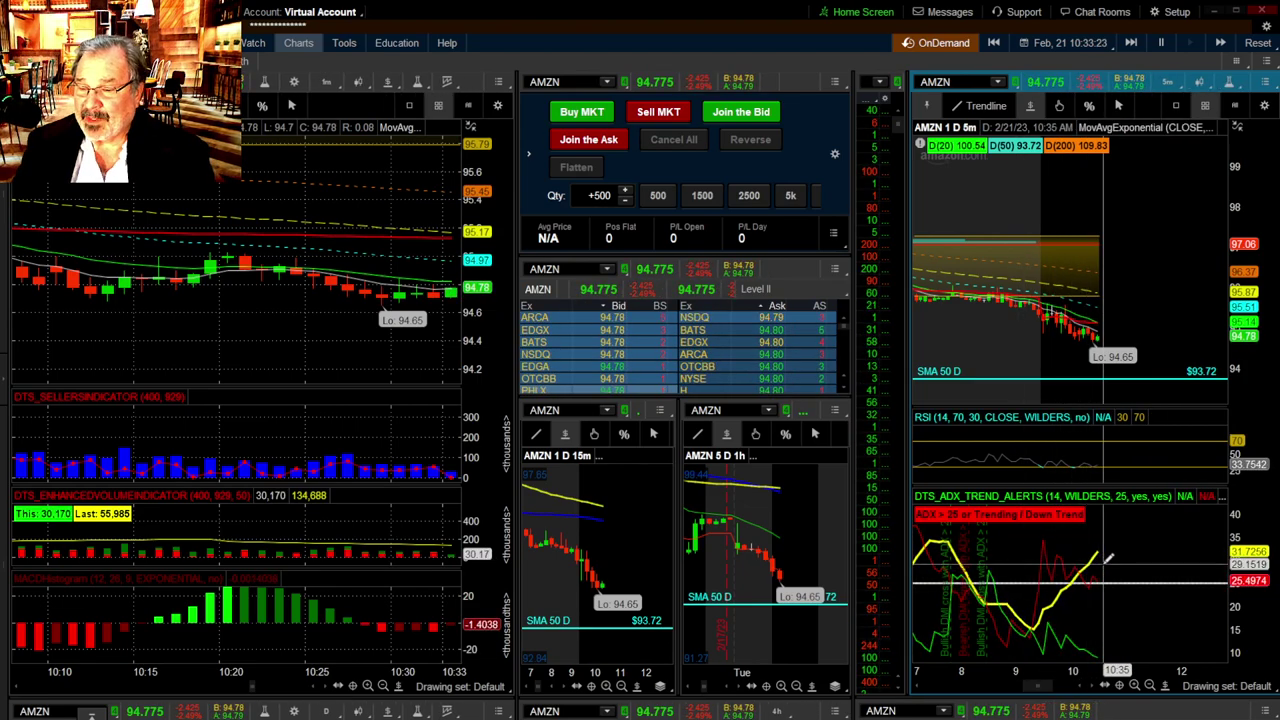
# Resize the news gadget below the 5-minute AMZN chart, return it to its small size, and maximize its cell to view it.
pyautogui.click(1136, 710)
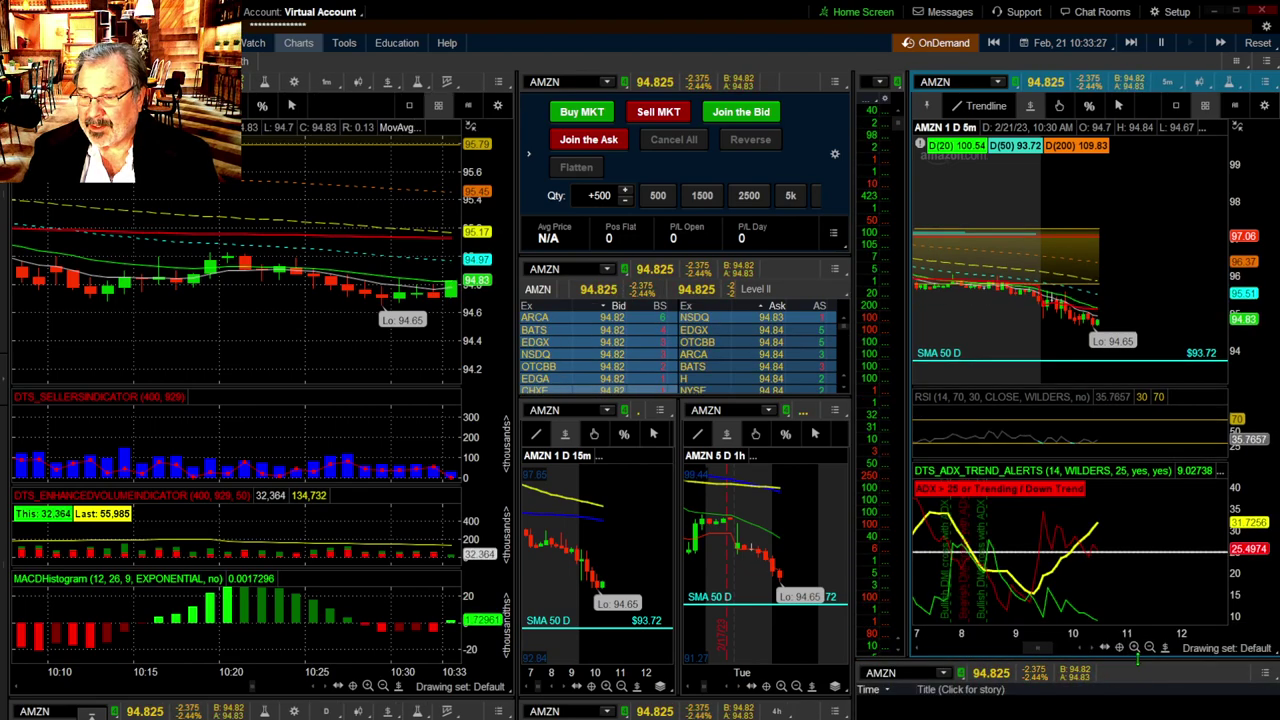
pyautogui.moveTo(1137, 655); pyautogui.dragTo(1136, 712)
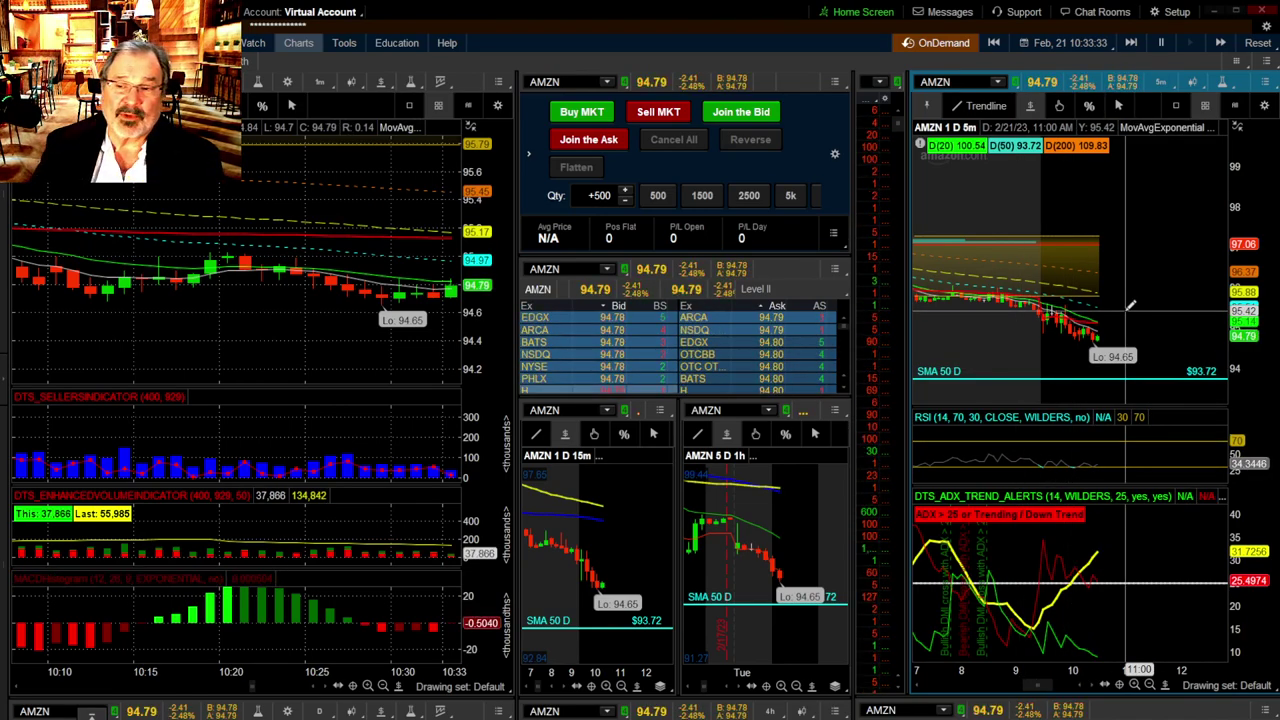
pyautogui.rightClick(1090, 510)
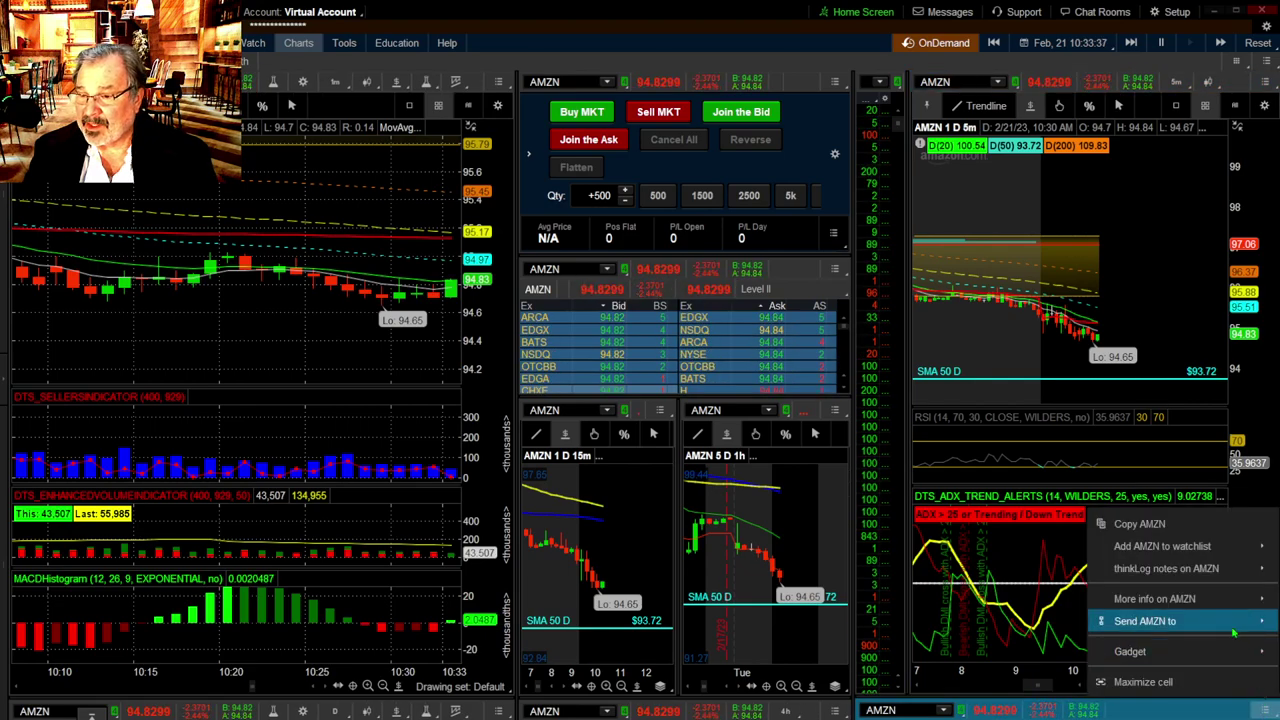
pyautogui.click(1184, 683)
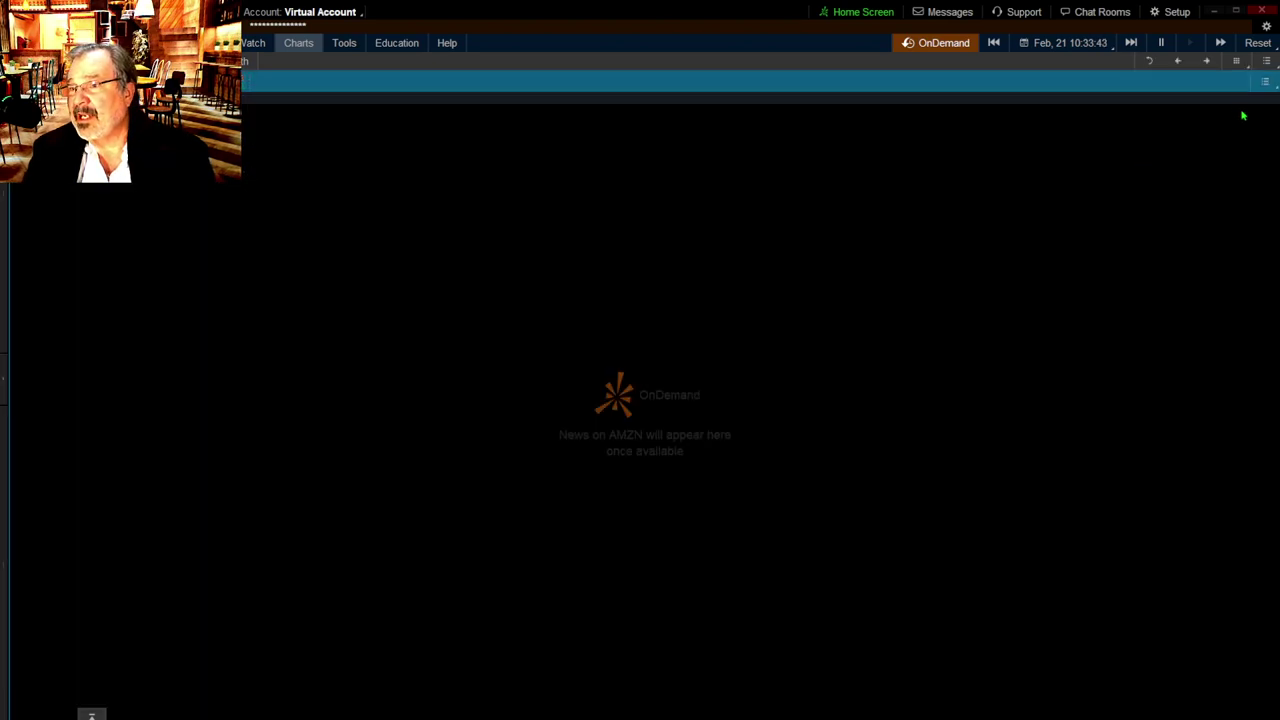
# Detach the flexible grid into its own window and reposition that window on the screen.
pyautogui.click(1267, 62)
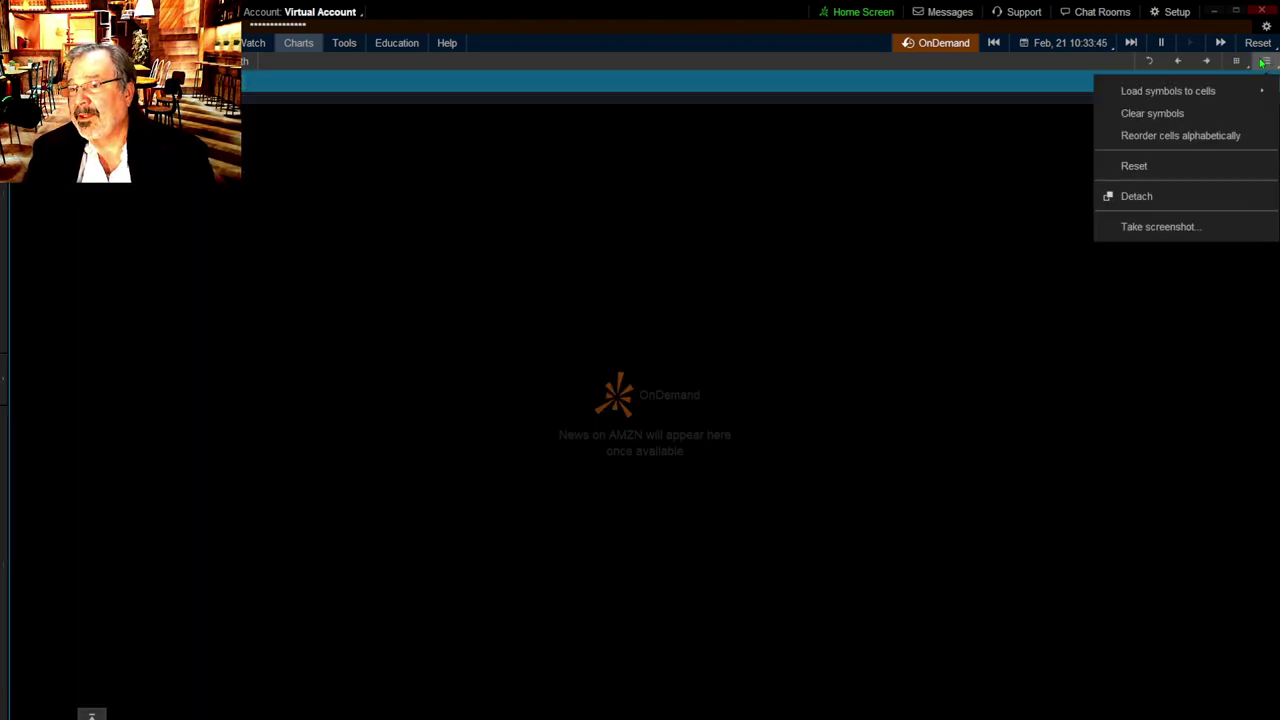
pyautogui.click(1123, 198)
pyautogui.moveTo(607, 26); pyautogui.dragTo(632, 76)
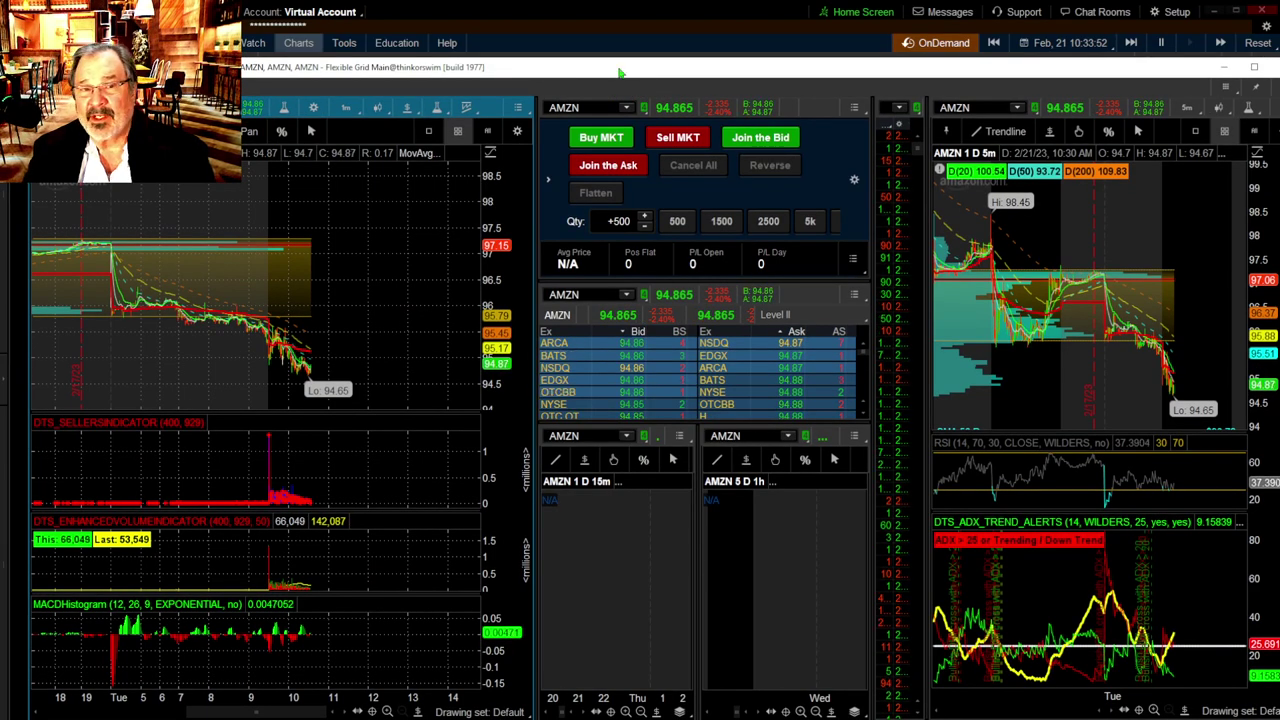
pyautogui.moveTo(1091, 73); pyautogui.dragTo(1077, 73)
pyautogui.click(799, 127)
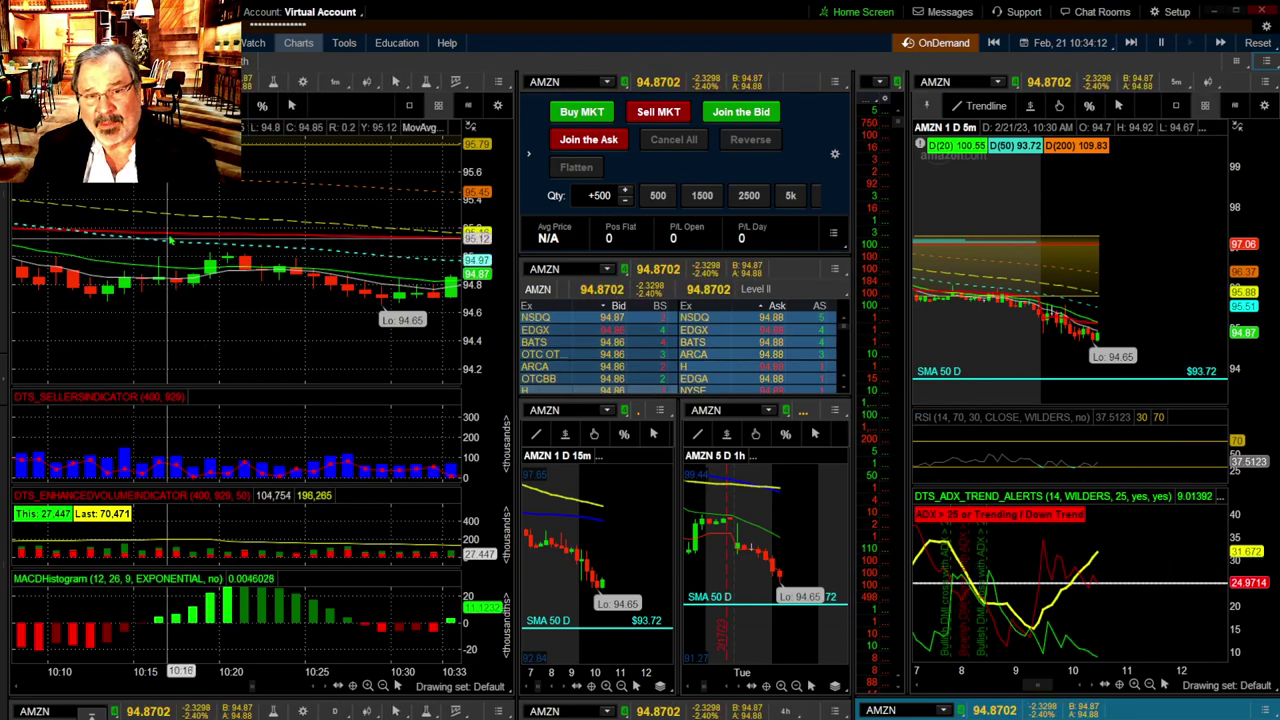
# Pan the 1-minute AMZN chart to leave empty space after the latest candle.
pyautogui.moveTo(345, 330); pyautogui.dragTo(190, 310)
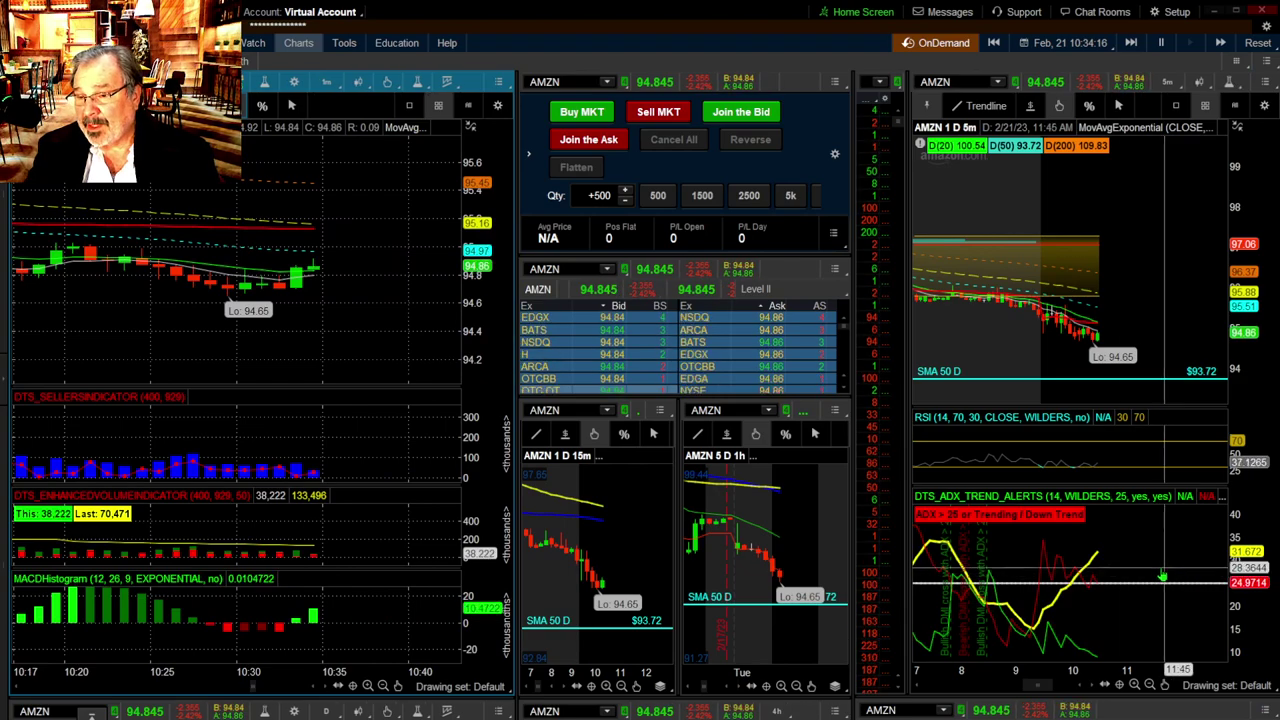